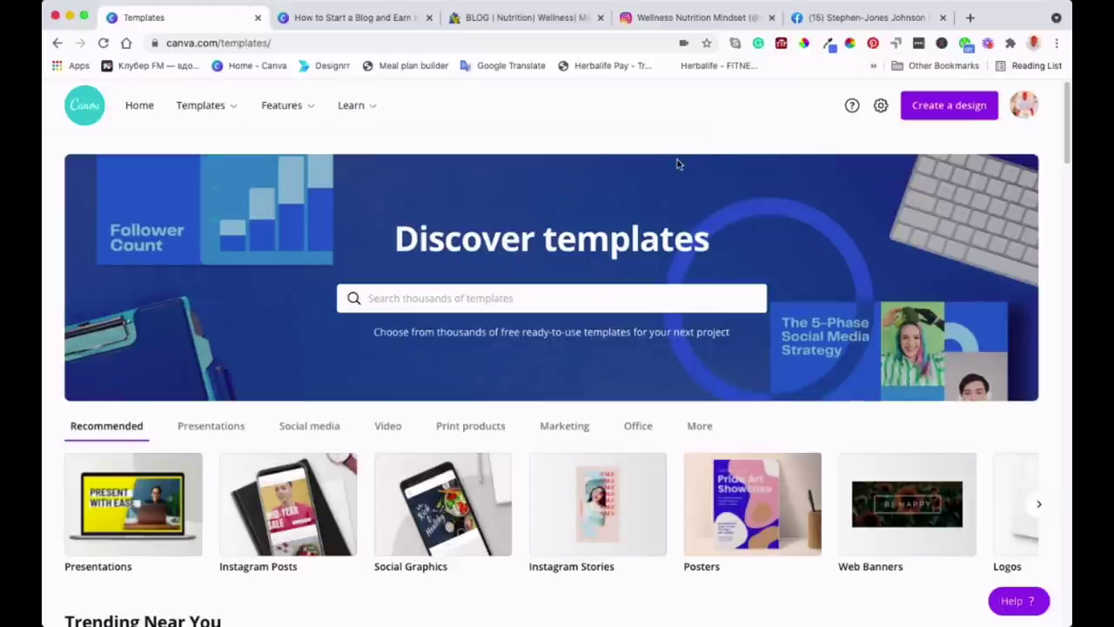
Scroll the Templates page to browse the Trending Near You designs
scroll(648, 323, down, 3)
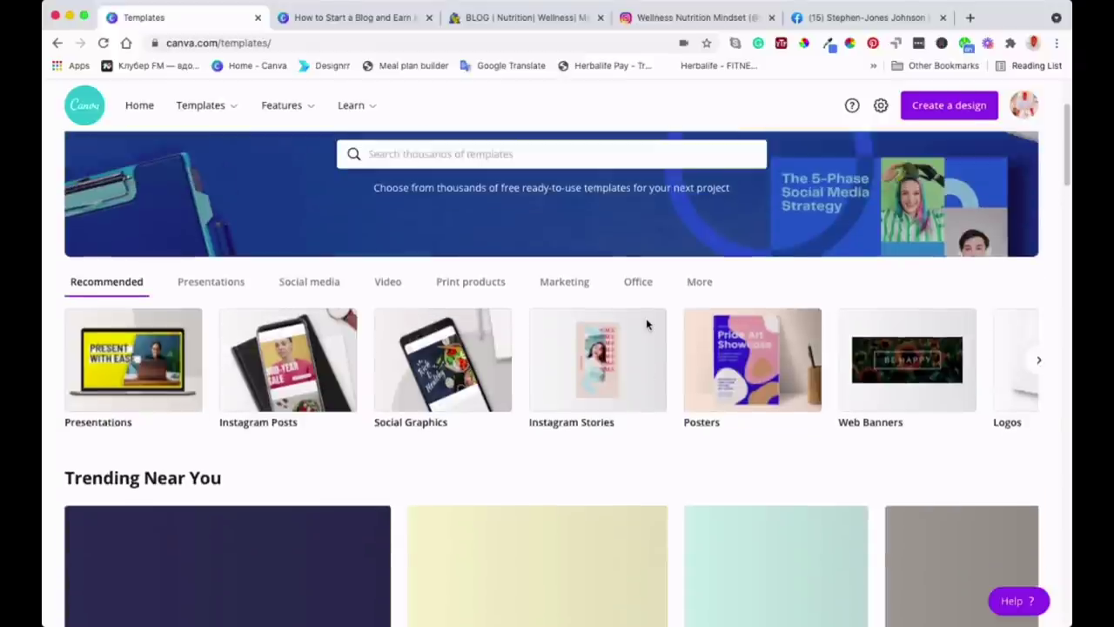
scroll(646, 324, up, 3)
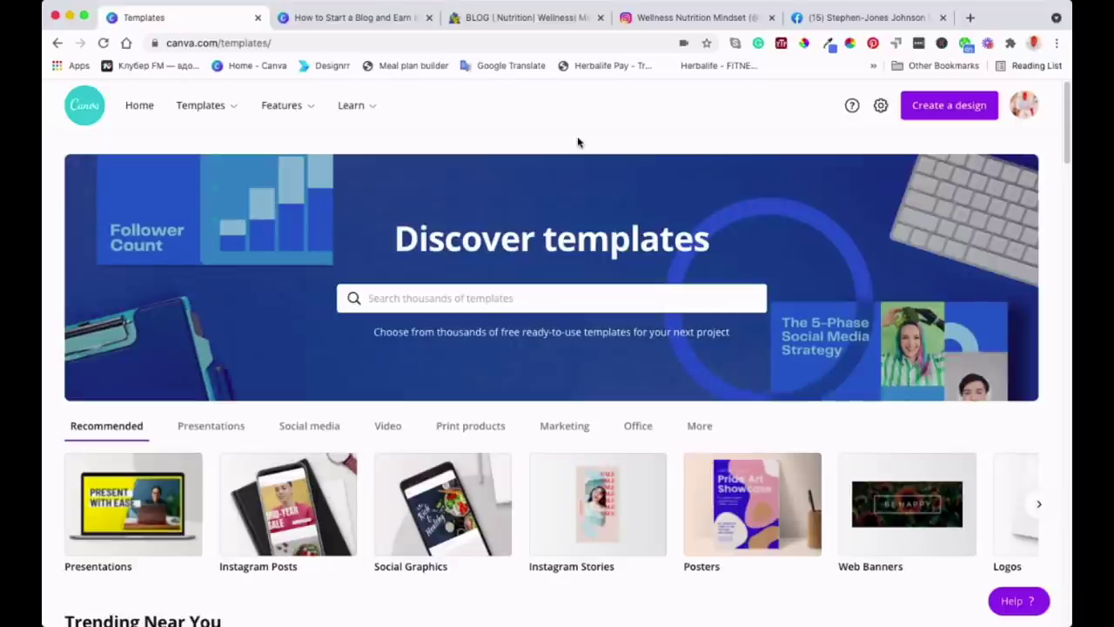
scroll(628, 388, down, 1)
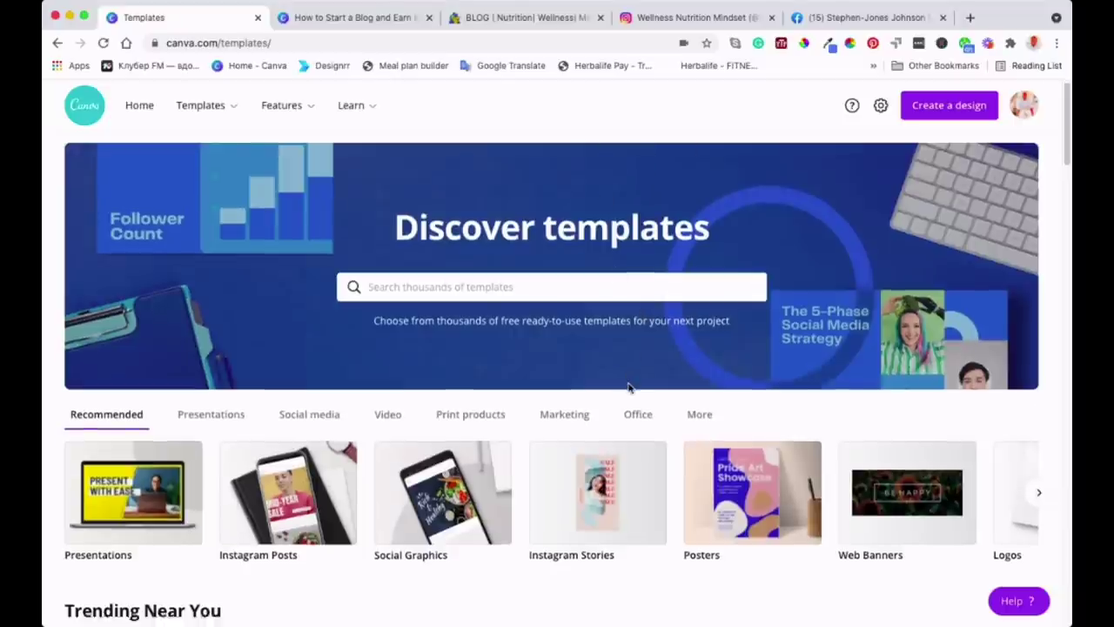
scroll(629, 386, up, 1)
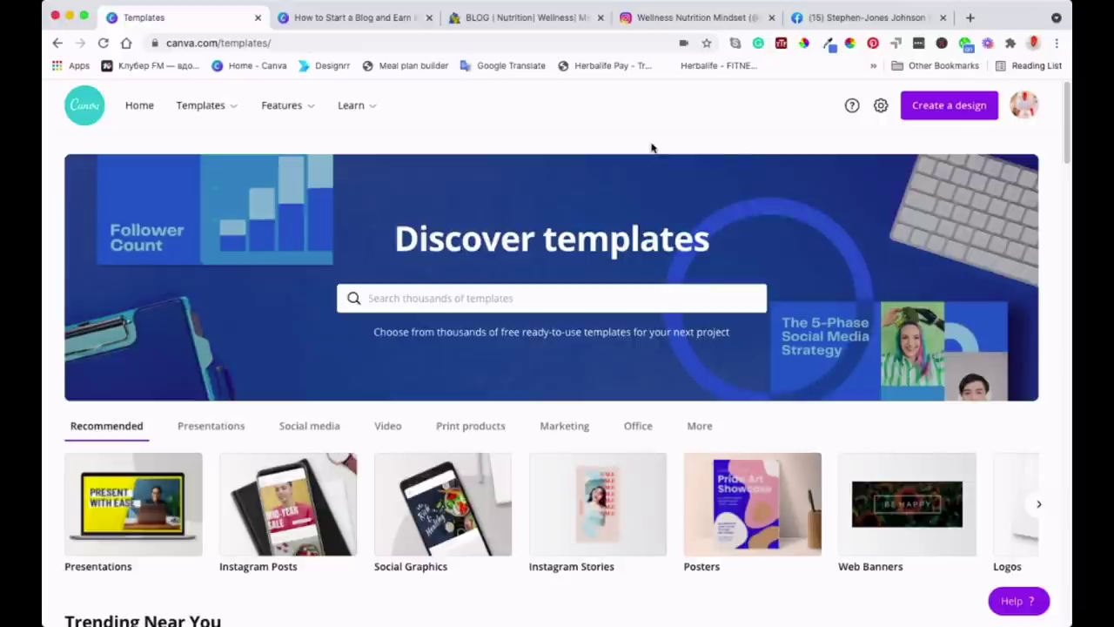
scroll(530, 188, down, 5)
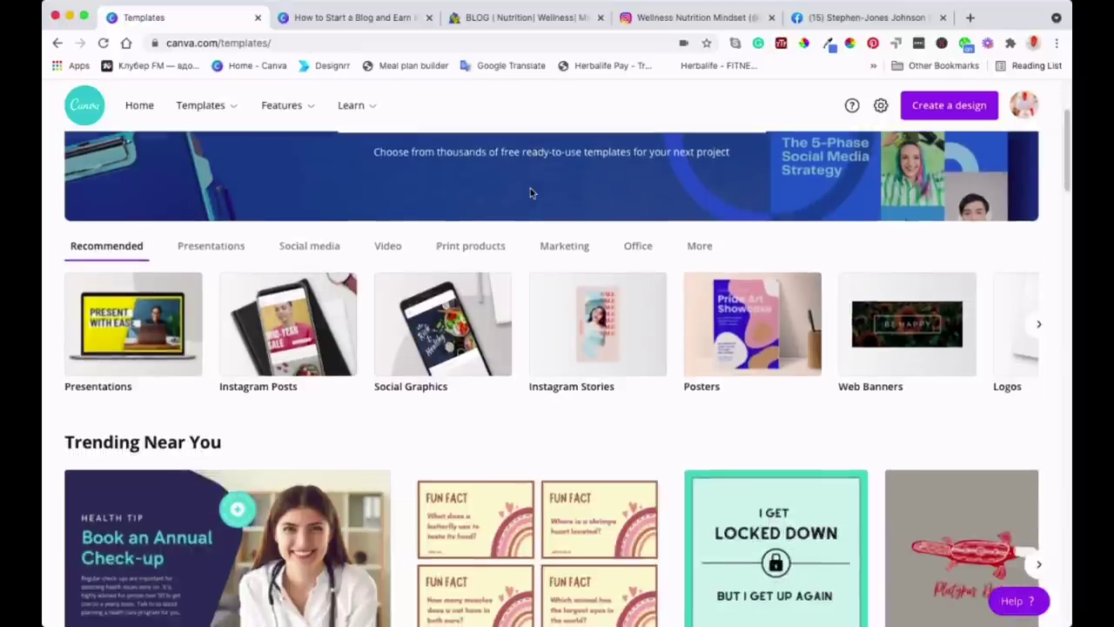
Switch to the How to Start a Blog eBook and review its cover, Welcome Friend and About pages
click(356, 21)
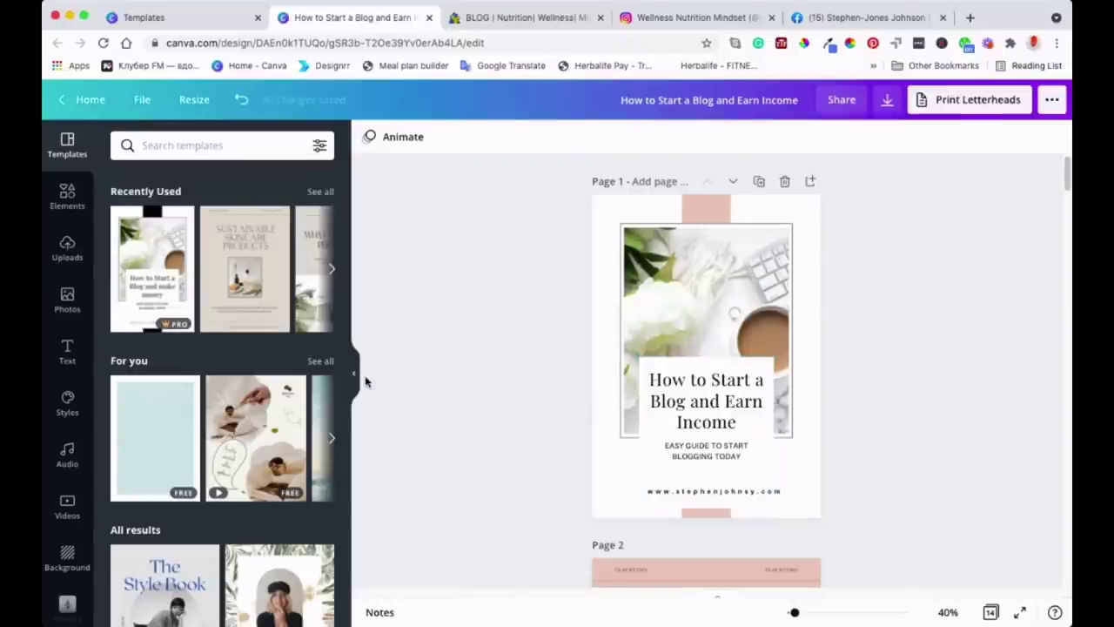
scroll(719, 403, down, 4)
scroll(719, 406, up, 4)
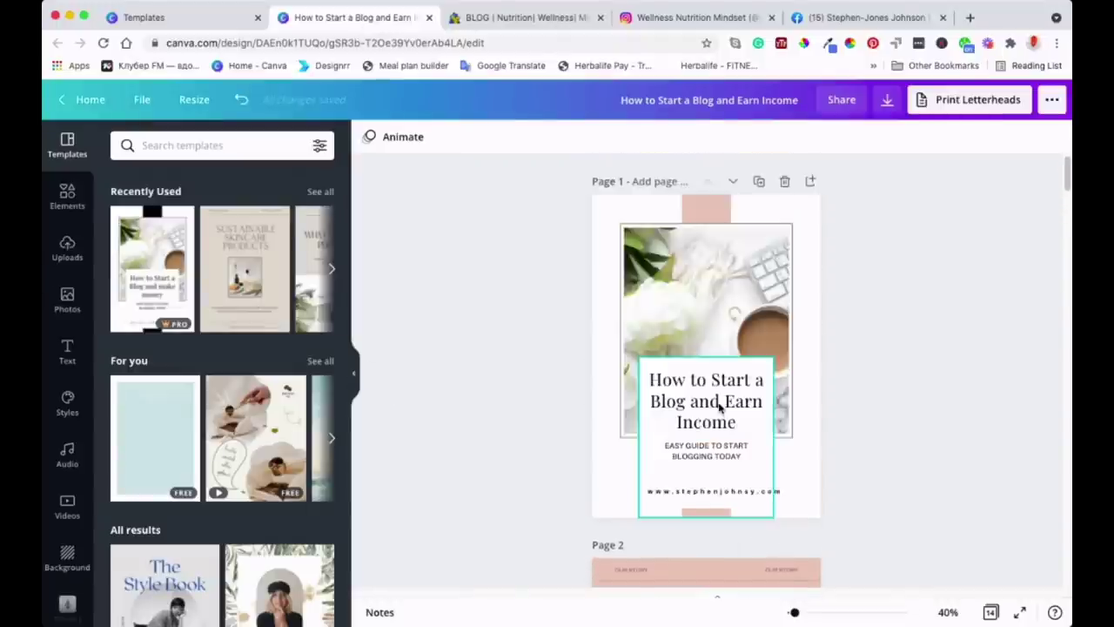
scroll(719, 406, down, 4)
scroll(719, 405, up, 4)
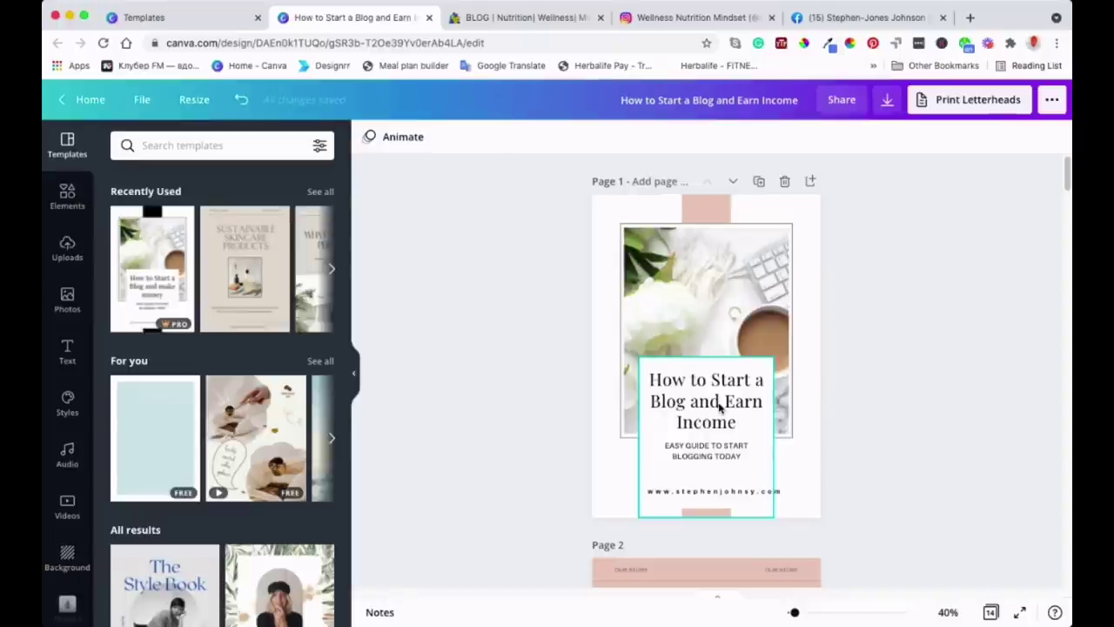
scroll(719, 406, down, 1)
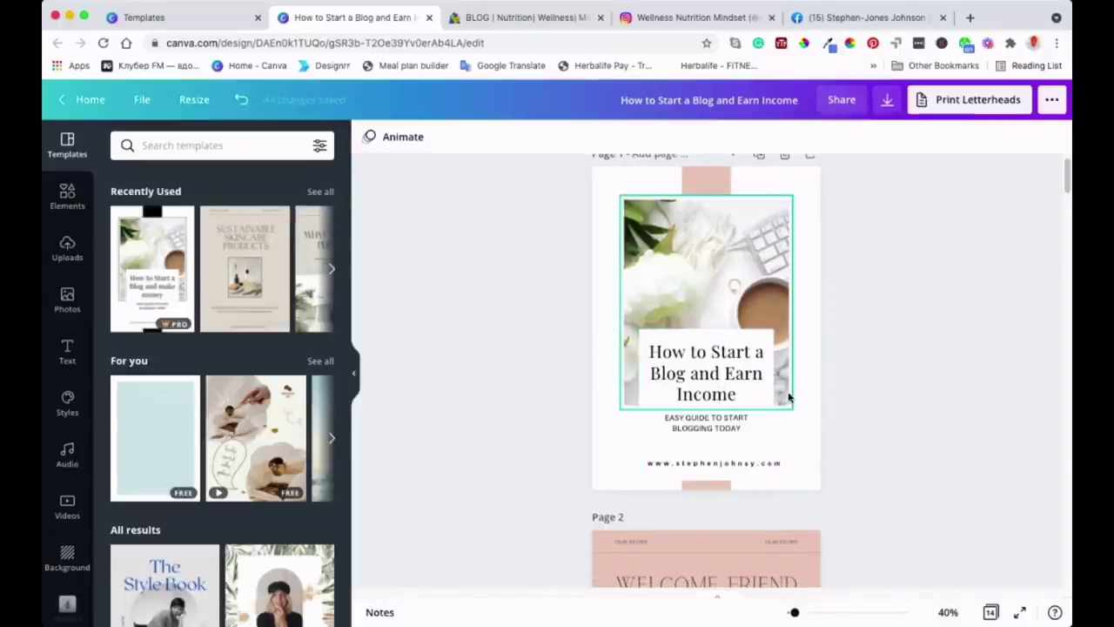
scroll(799, 407, down, 5)
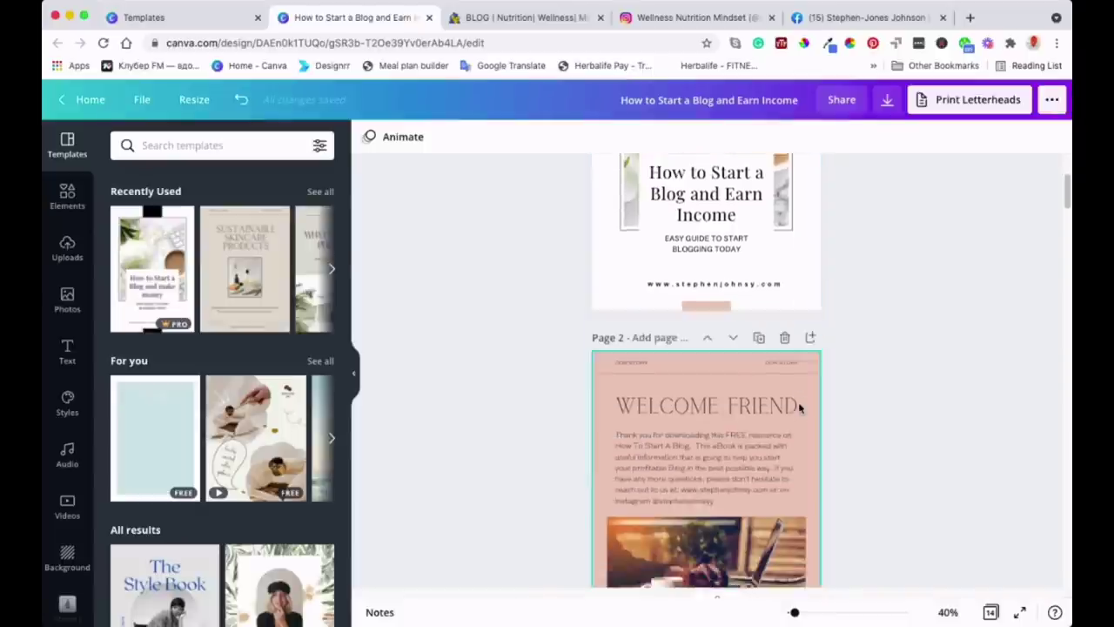
scroll(799, 407, up, 5)
scroll(799, 408, down, 10)
scroll(799, 408, up, 5)
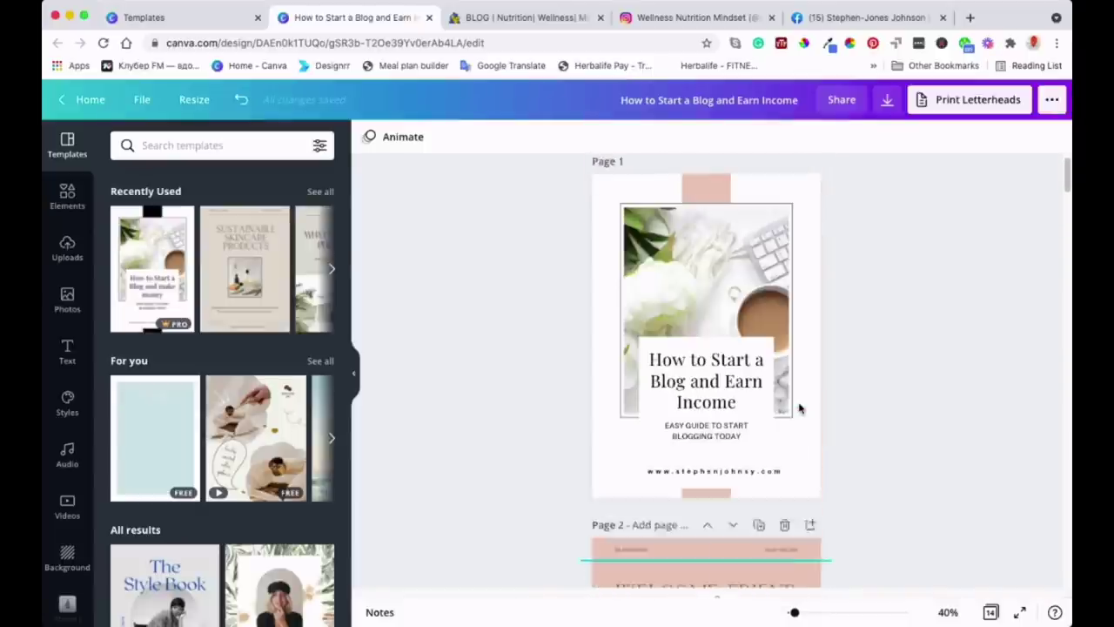
scroll(799, 407, down, 4)
scroll(799, 408, down, 8)
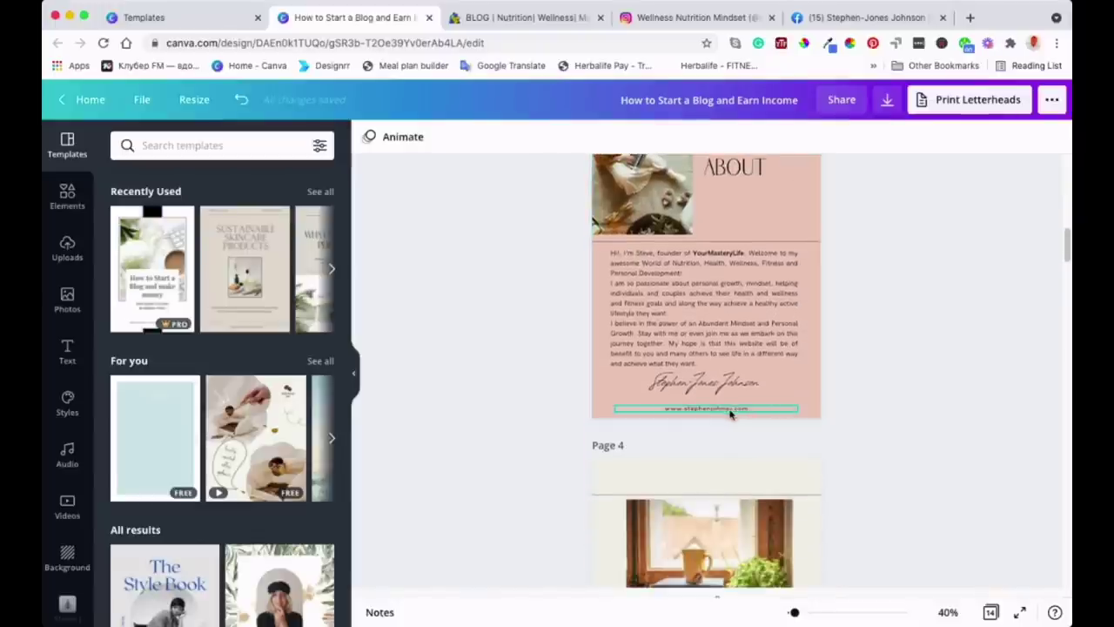
scroll(772, 252, up, 5)
scroll(771, 252, up, 3)
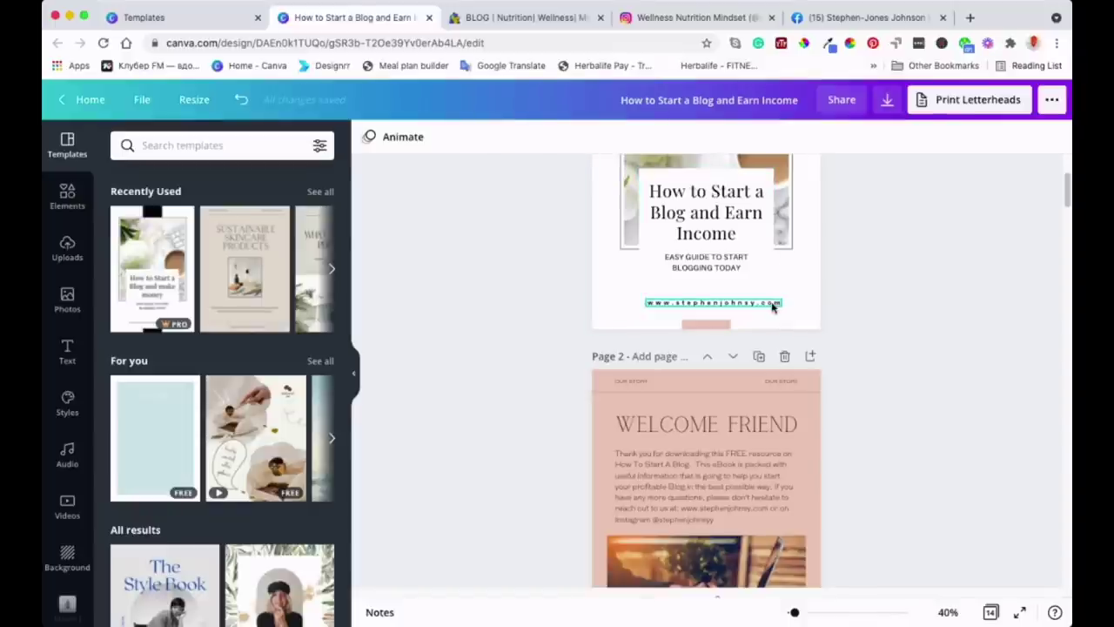
scroll(758, 287, up, 2)
scroll(740, 331, down, 4)
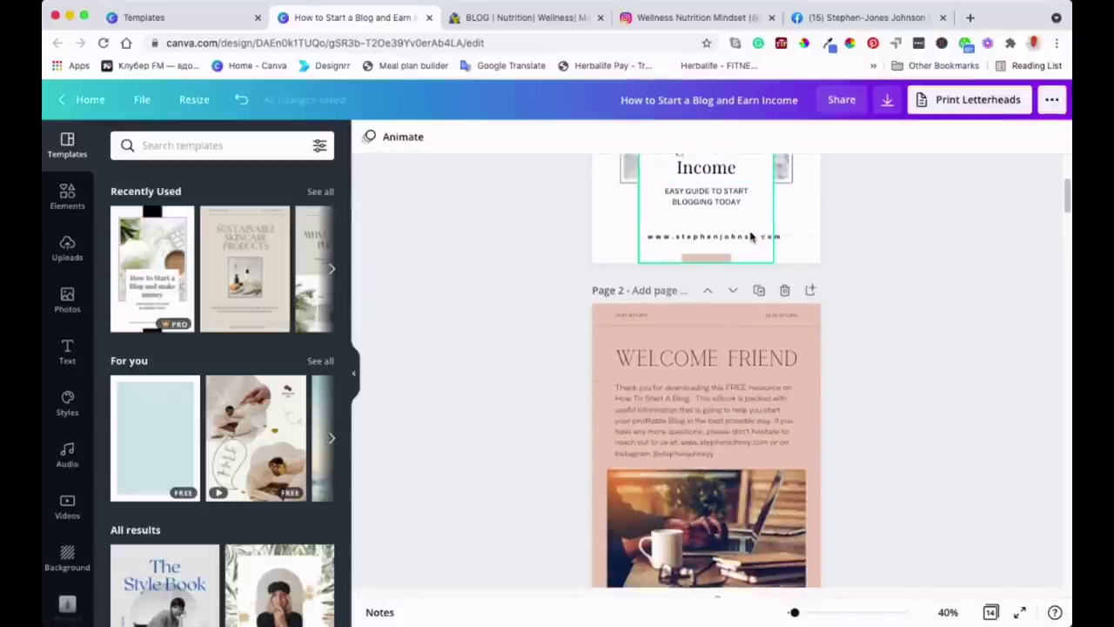
scroll(748, 261, down, 4)
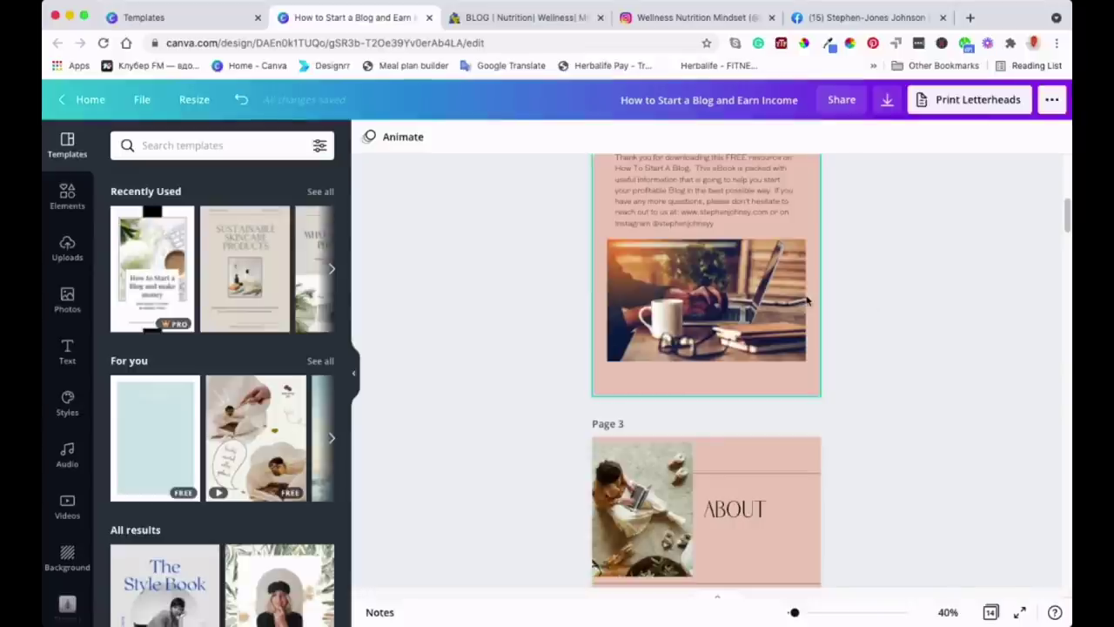
scroll(688, 409, down, 4)
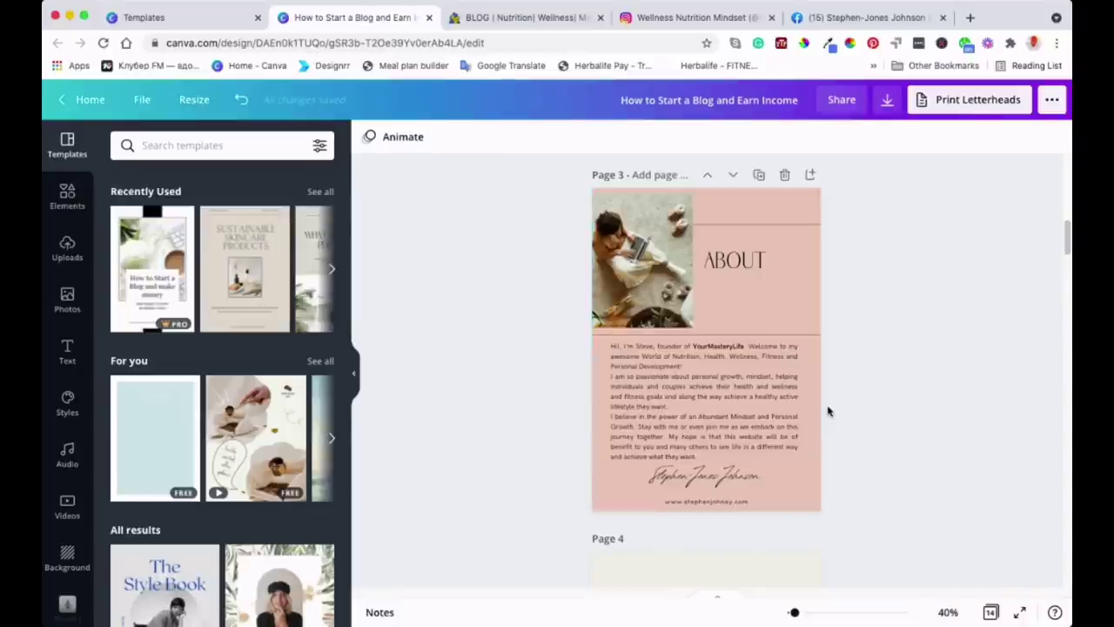
scroll(783, 178, up, 4)
scroll(783, 178, up, 8)
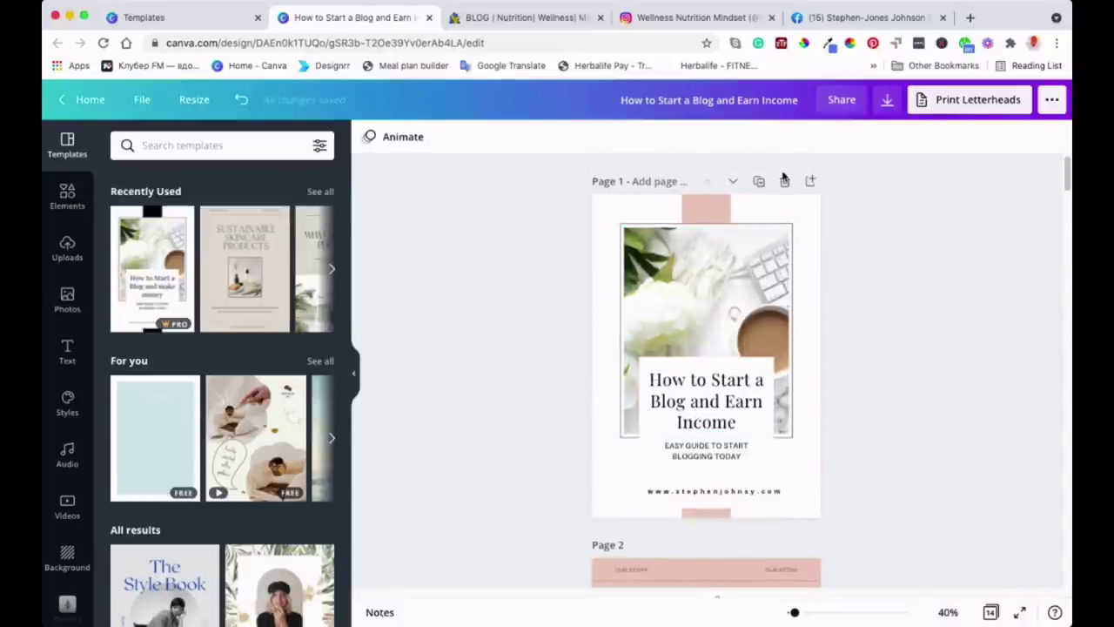
scroll(701, 375, down, 4)
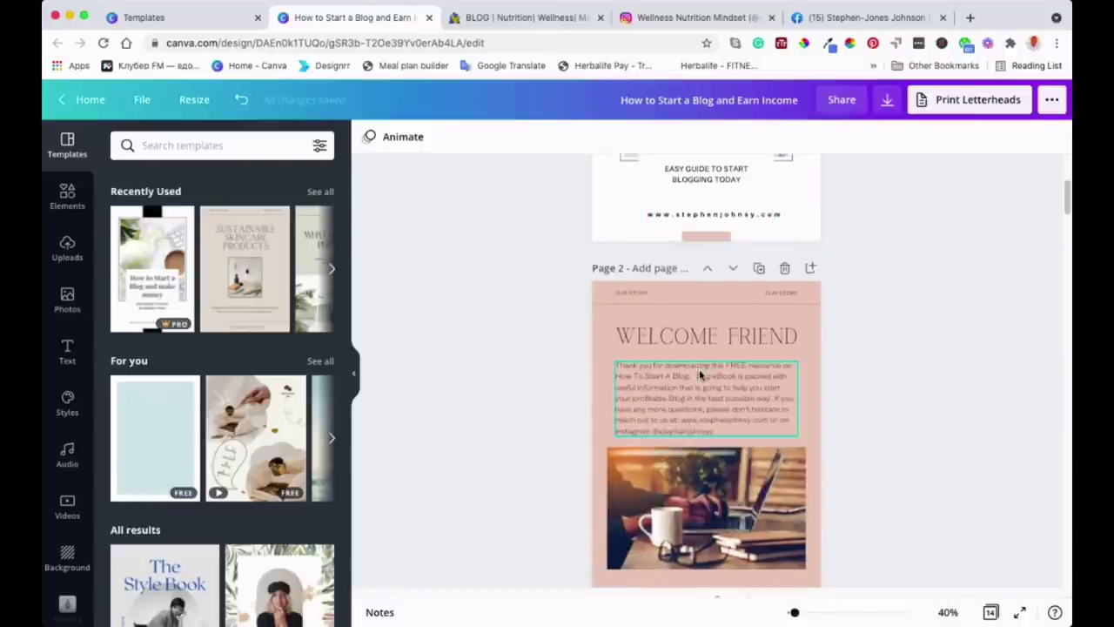
click(716, 217)
scroll(710, 235, up, 4)
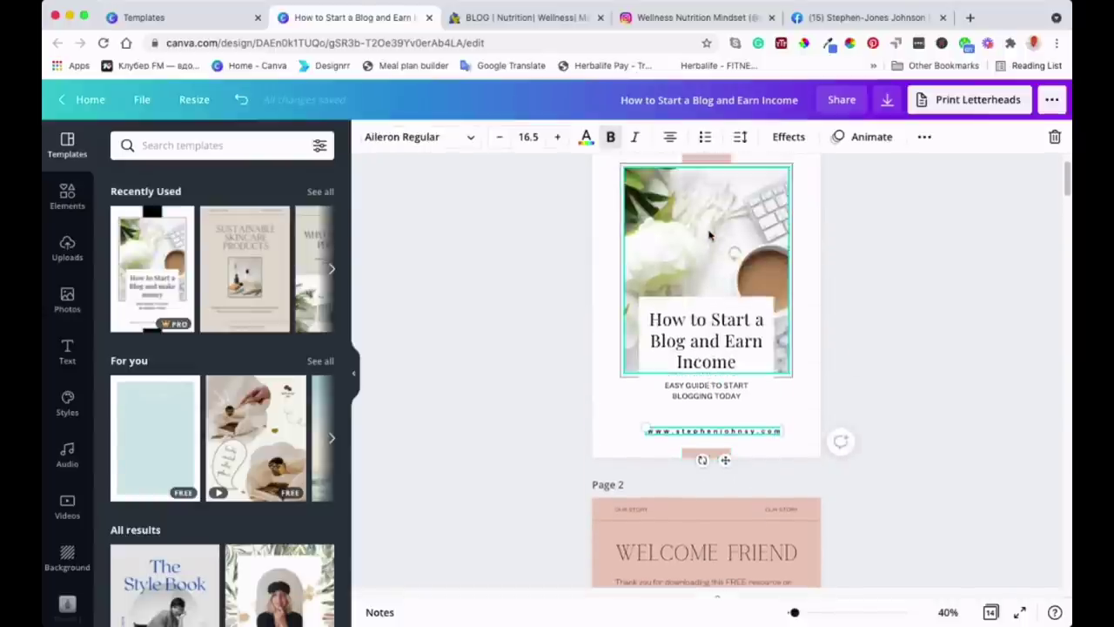
scroll(710, 235, down, 1)
click(354, 379)
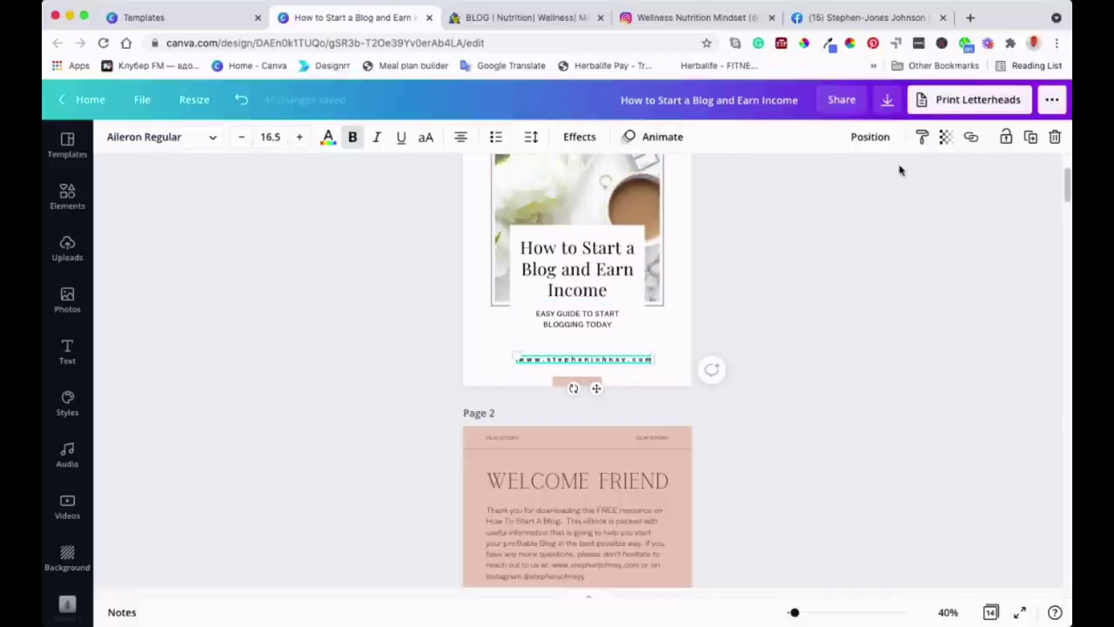
click(972, 141)
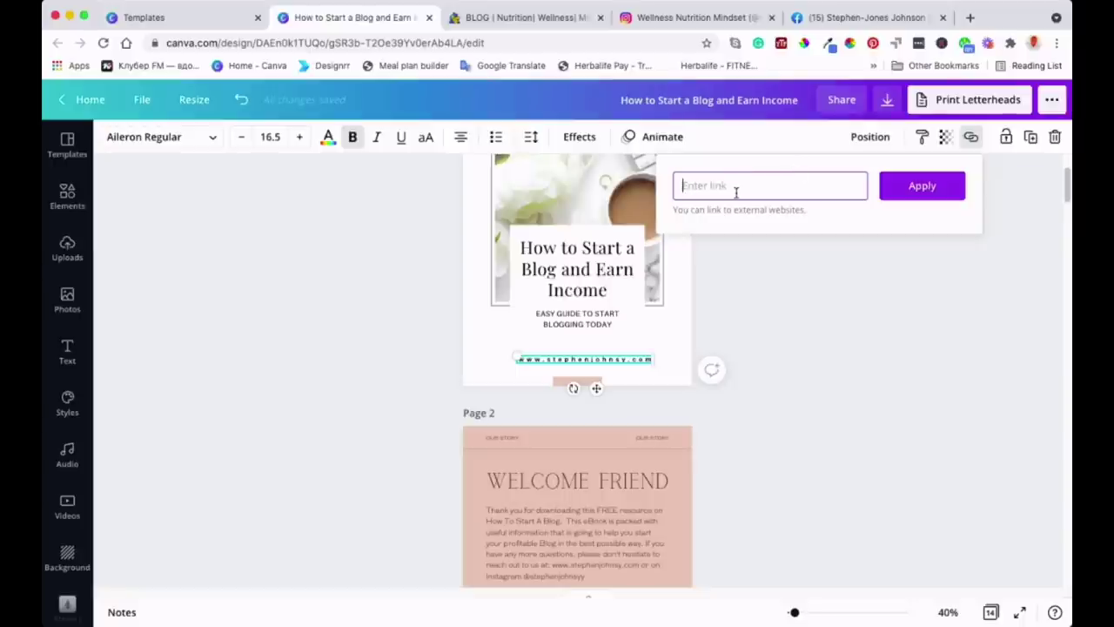
text(www.)
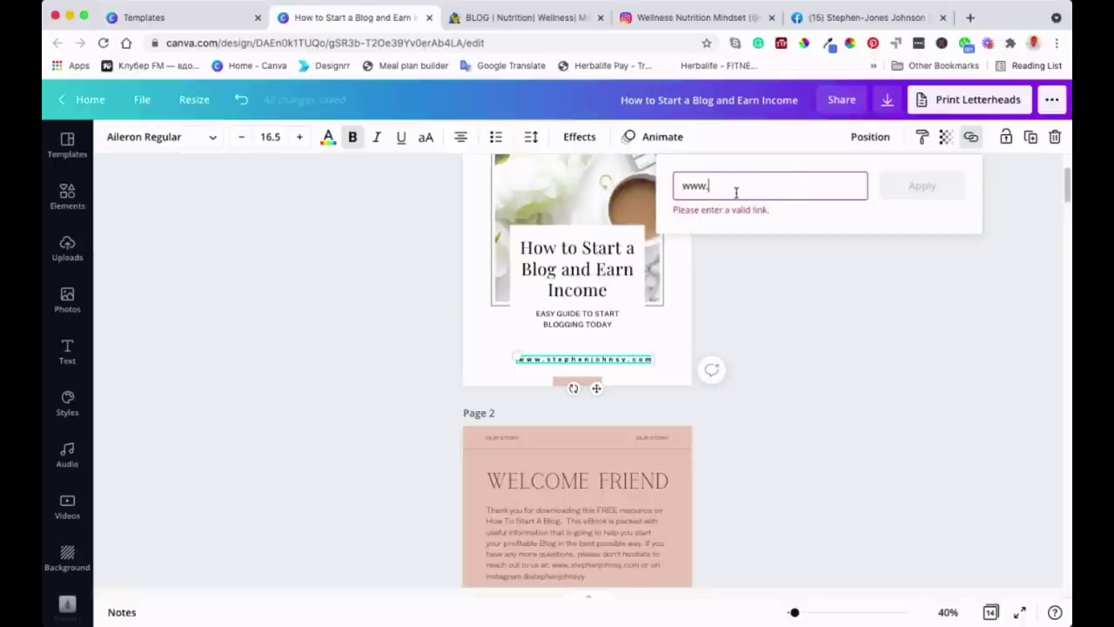
text(stephenjohnsy)
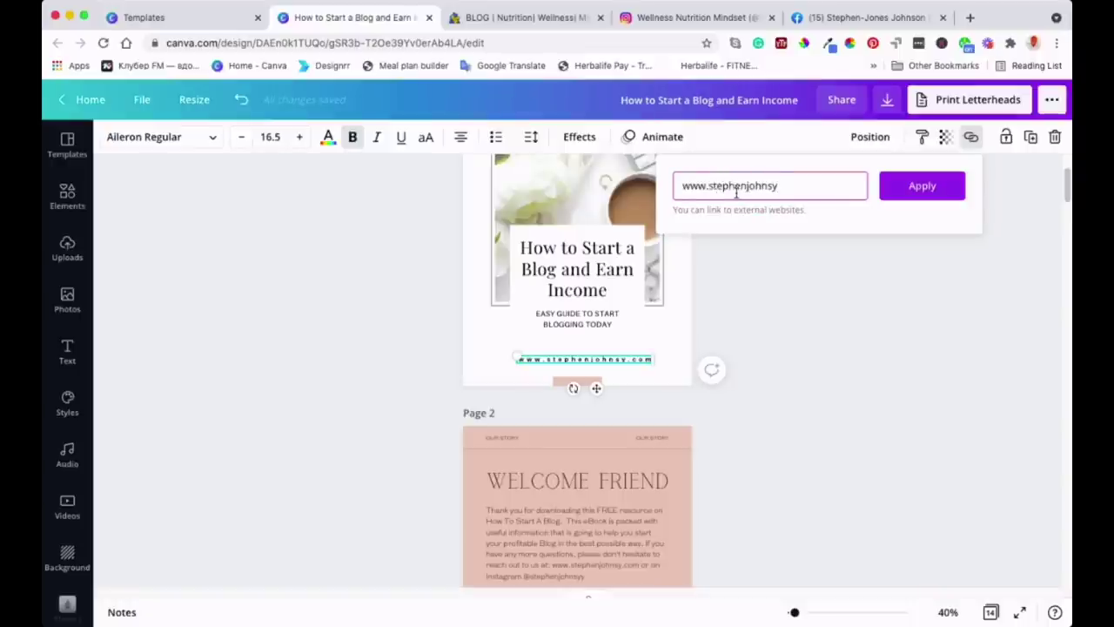
text(.com)
click(921, 191)
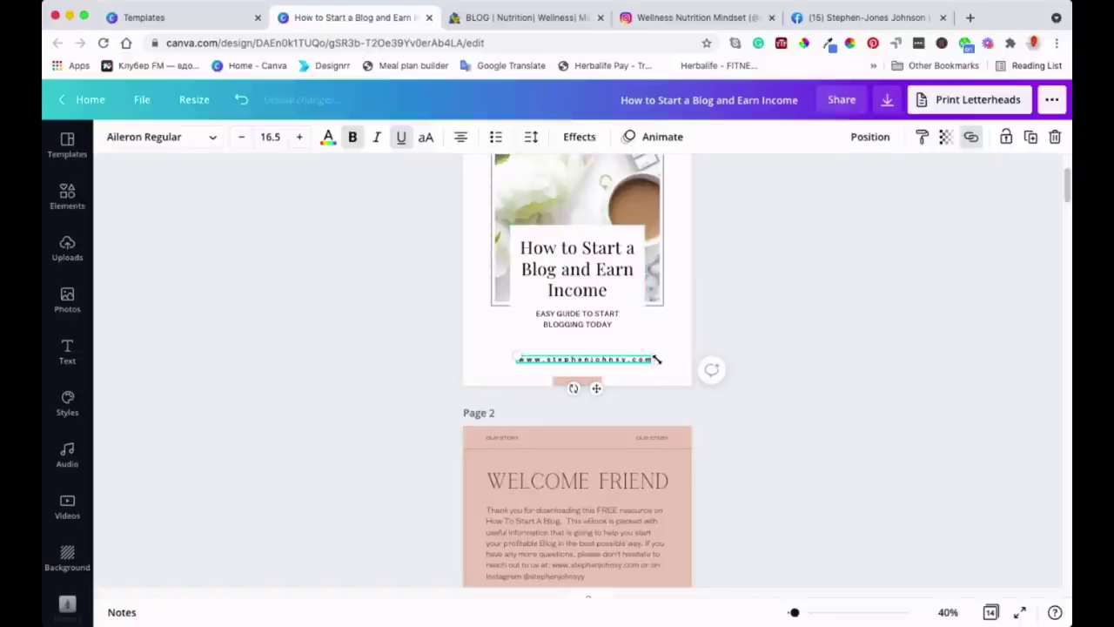
click(712, 317)
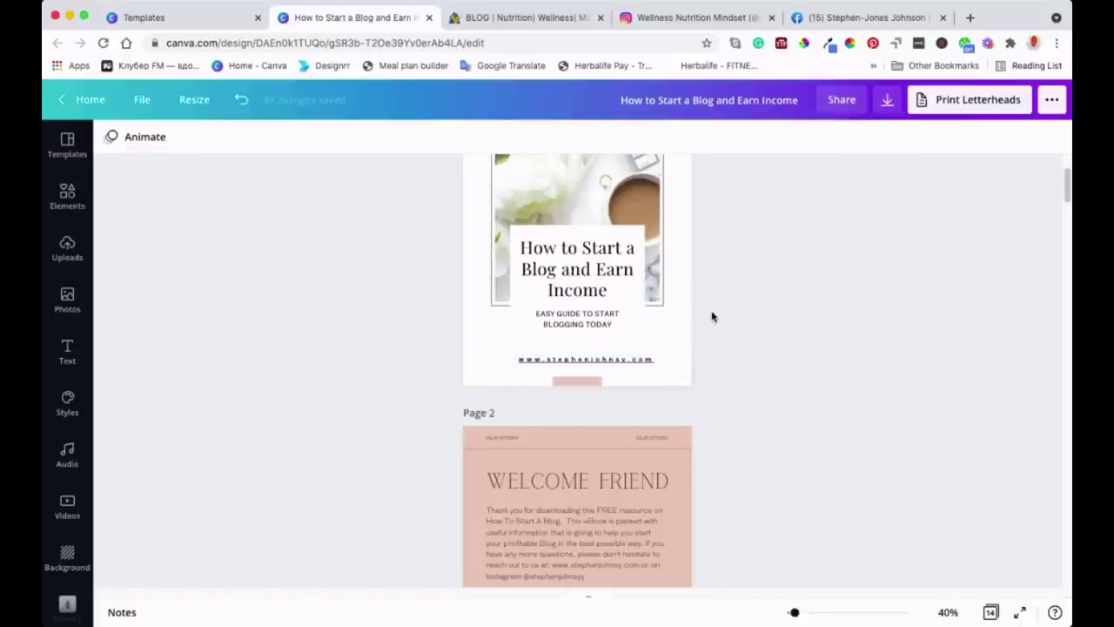
scroll(729, 431, down, 1)
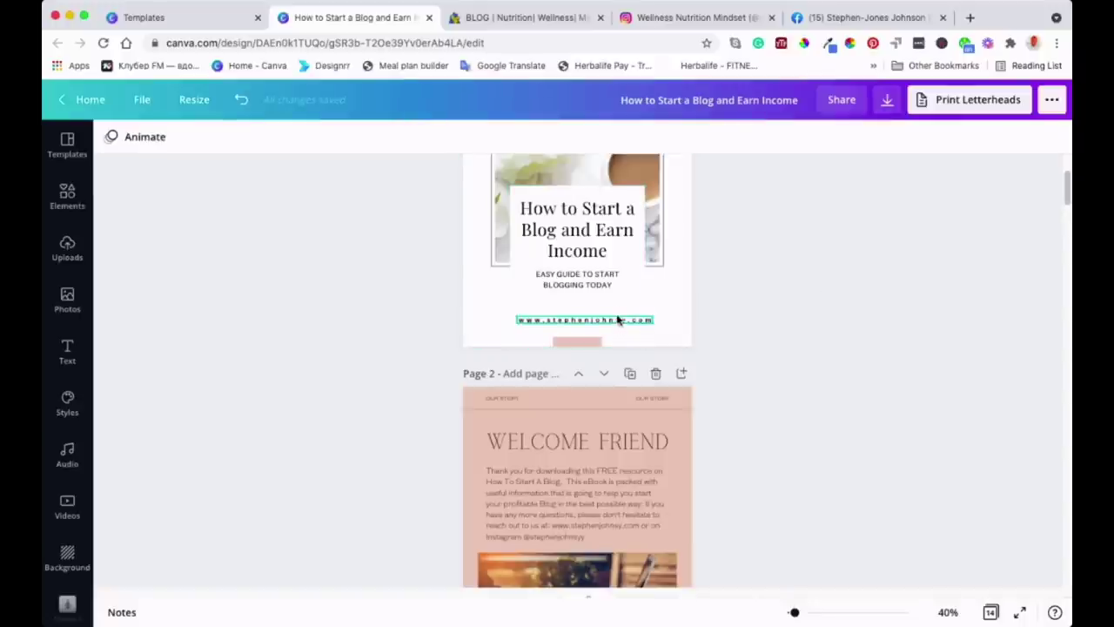
scroll(803, 241, down, 8)
scroll(804, 241, up, 5)
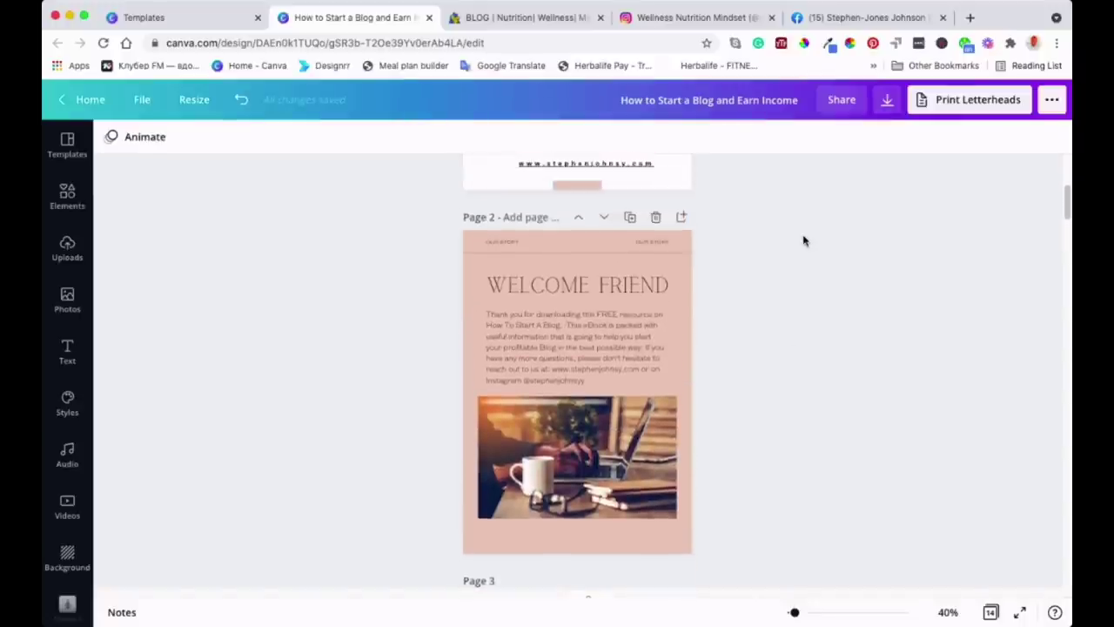
scroll(803, 241, down, 2)
scroll(803, 242, down, 15)
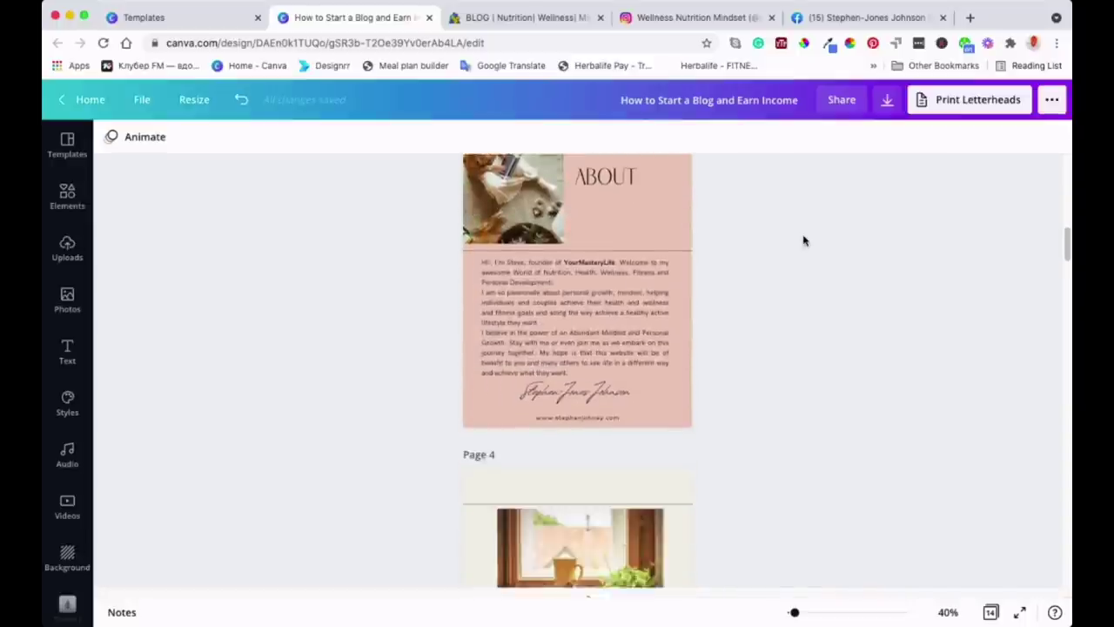
scroll(803, 241, down, 5)
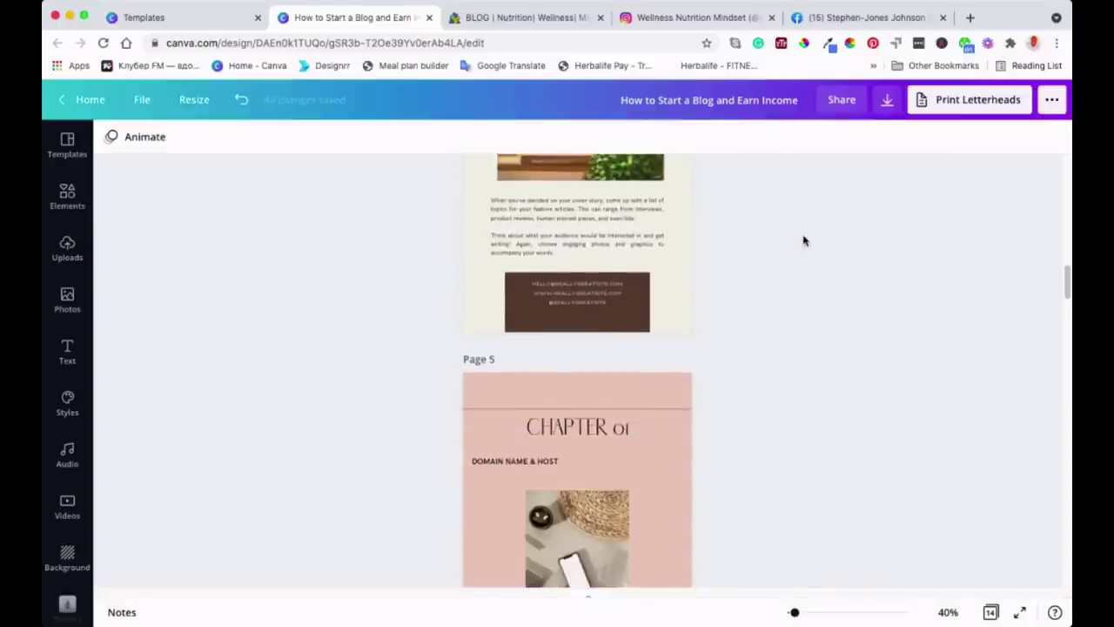
scroll(803, 241, up, 5)
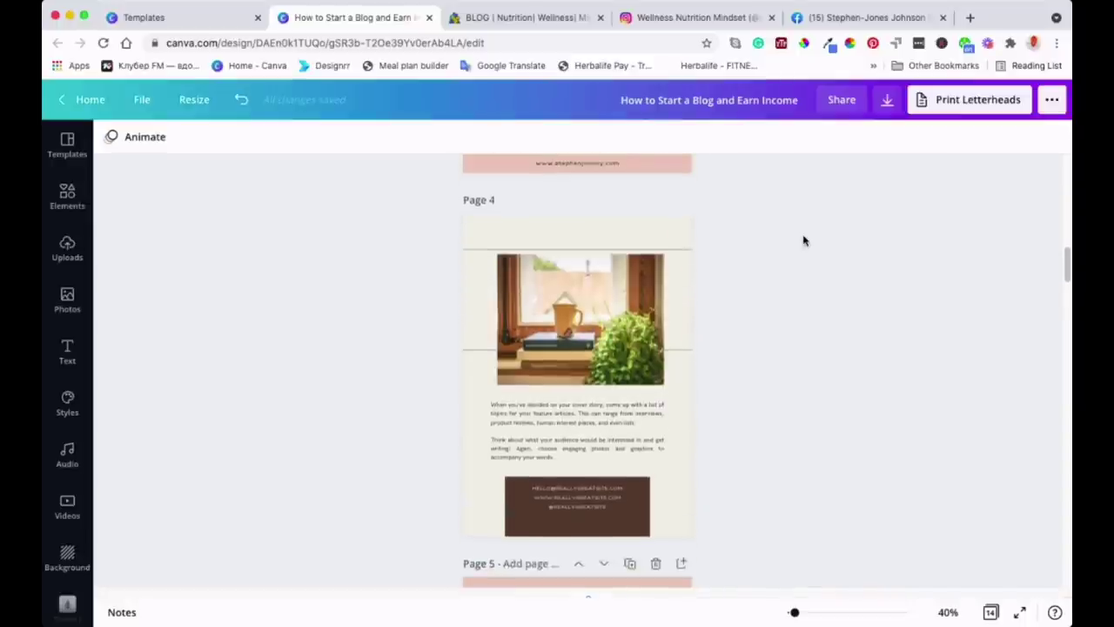
click(592, 310)
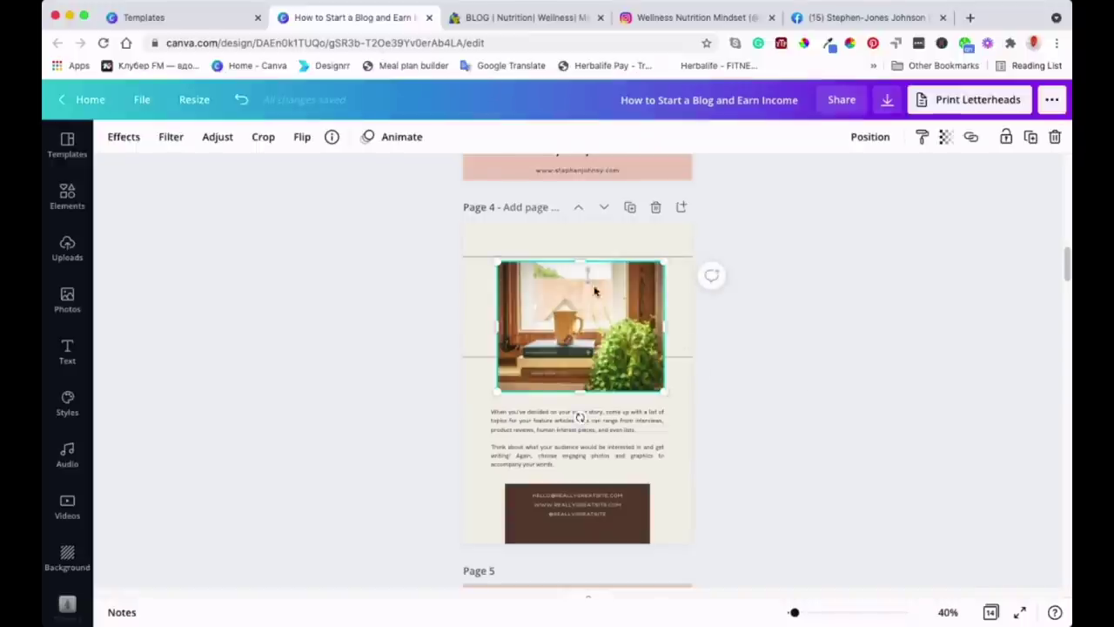
click(972, 137)
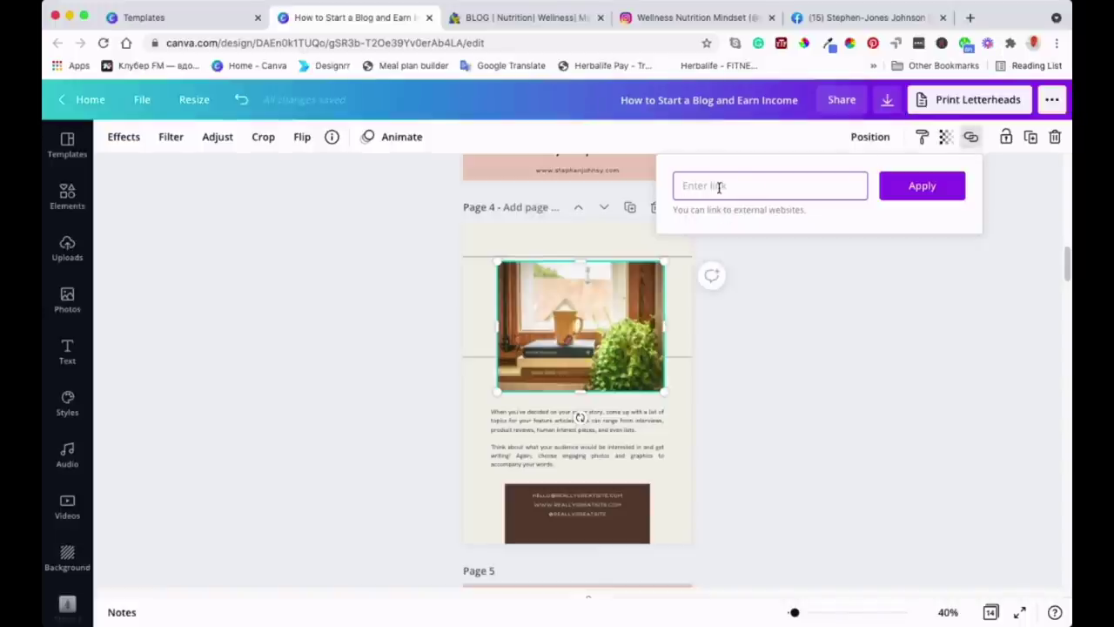
text(www.stephen)
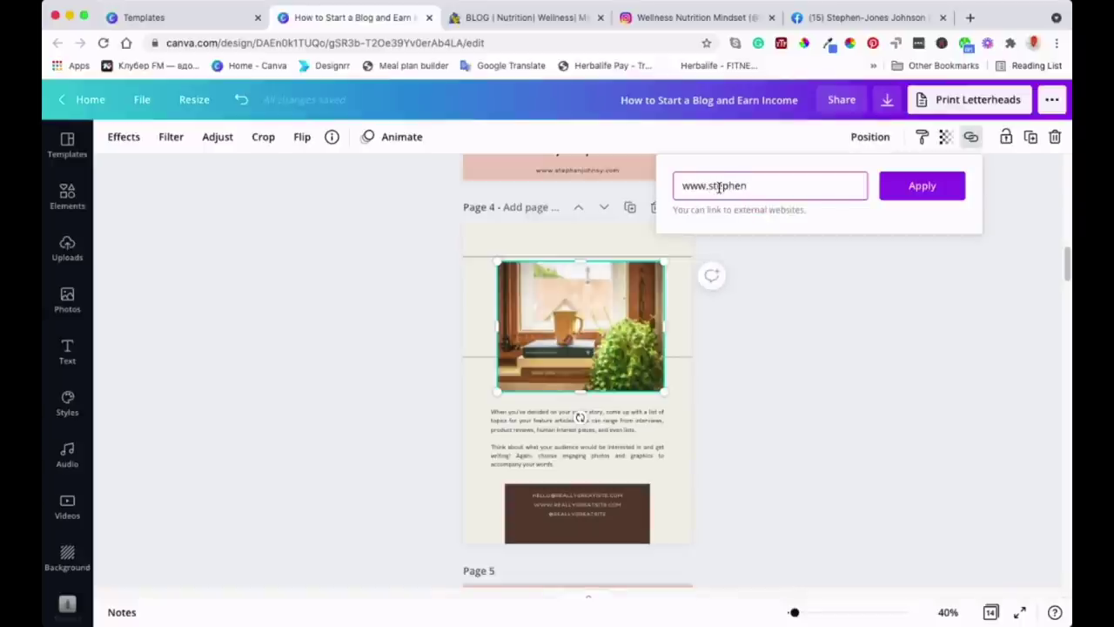
text(johnsy.com)
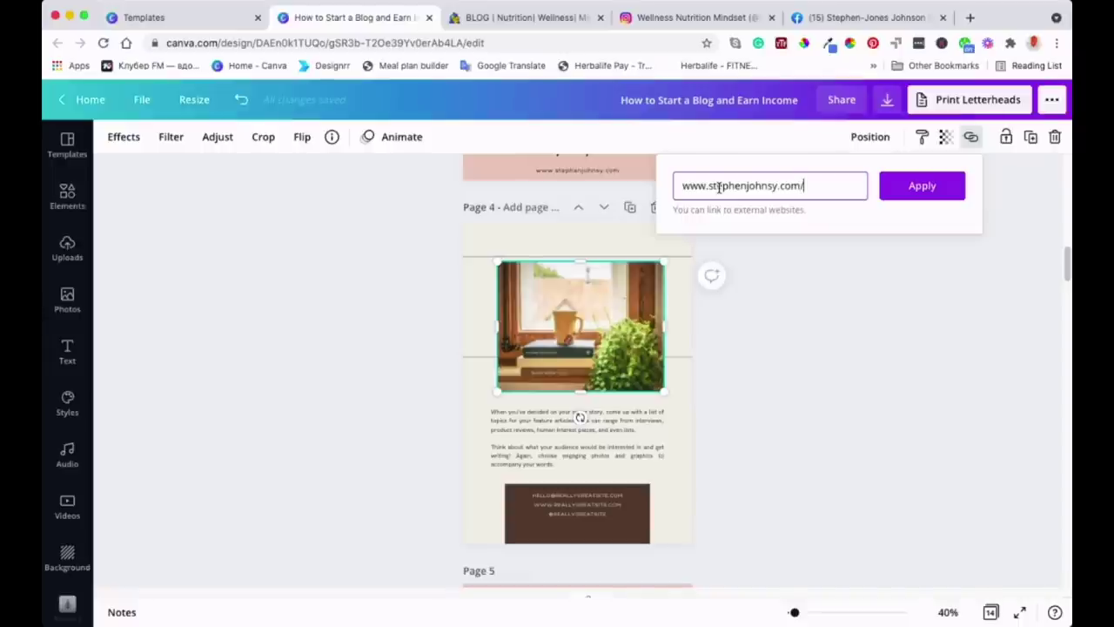
text(/blog)
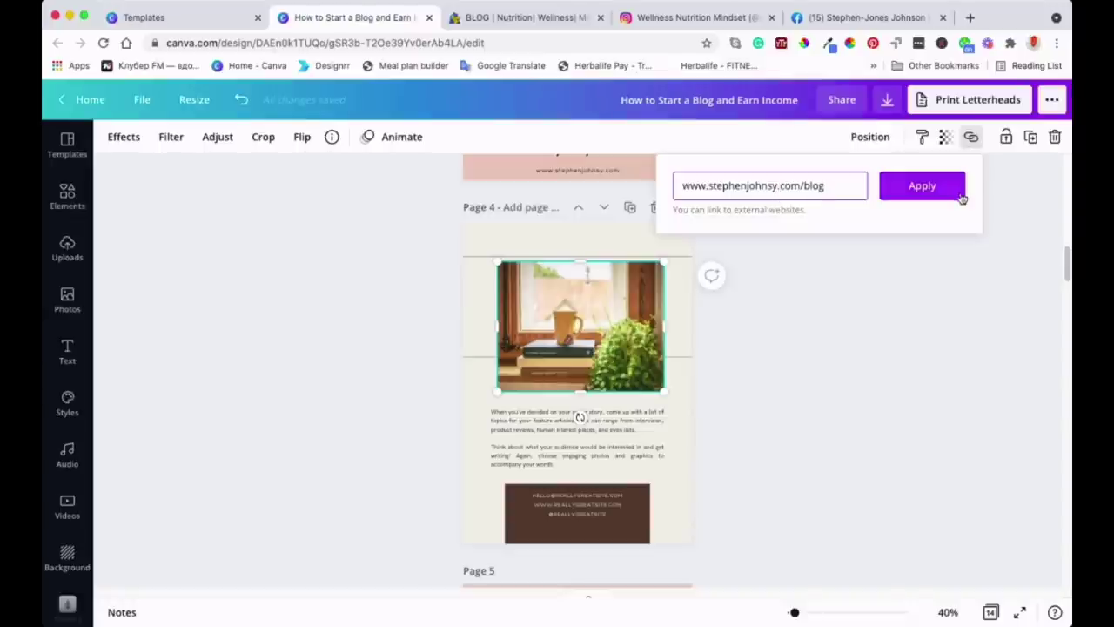
click(921, 187)
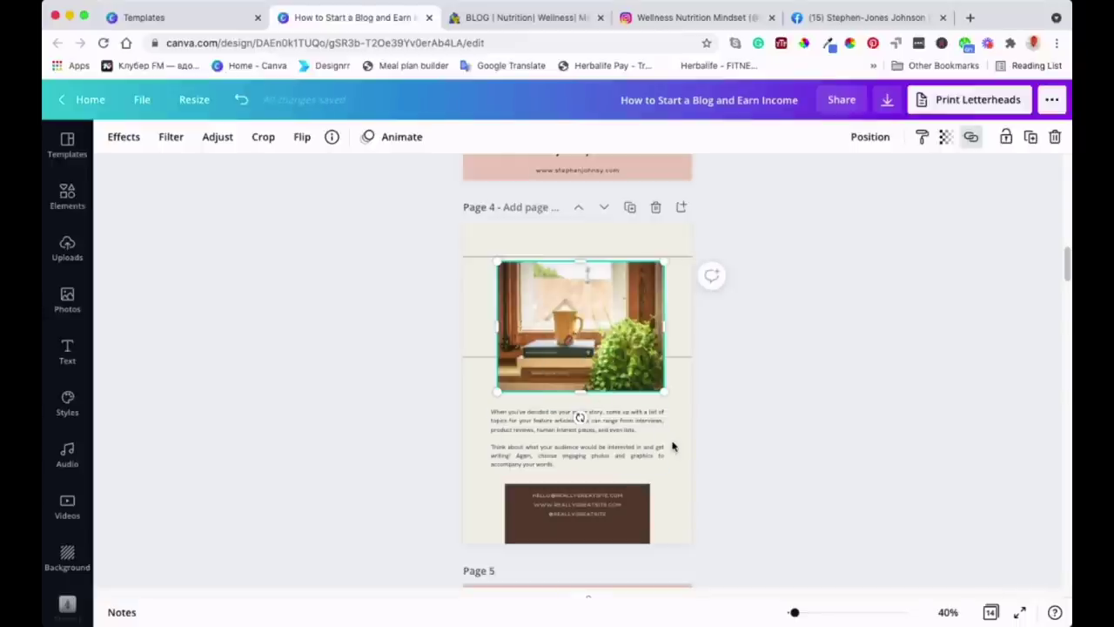
Scroll down to Page 14 and select the 'email' text in Stay Connected
scroll(771, 368, down, 15)
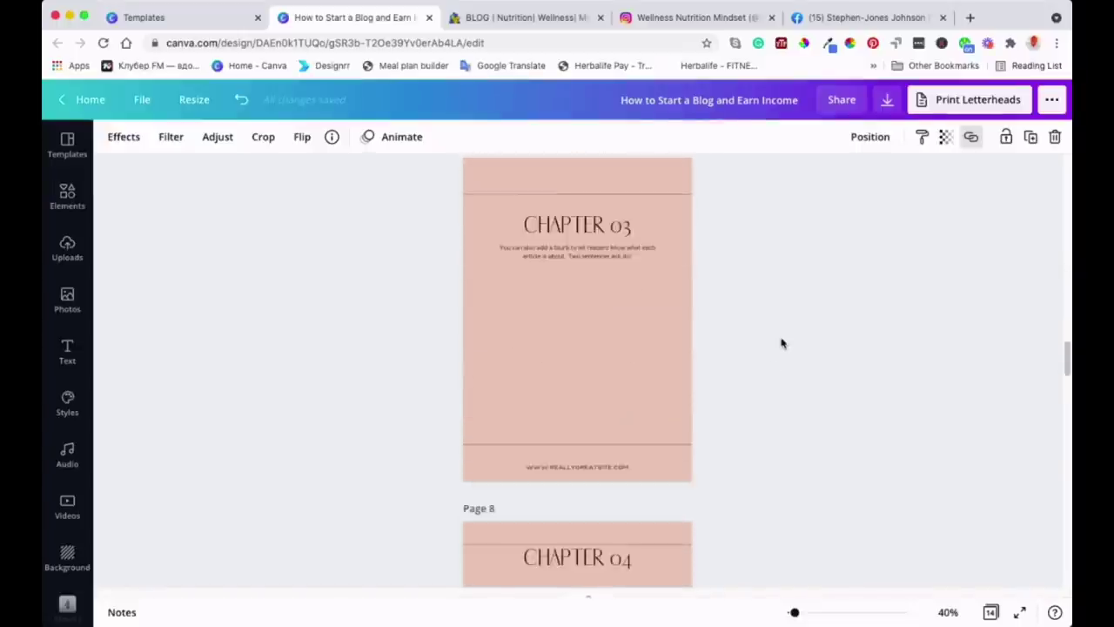
scroll(781, 344, down, 15)
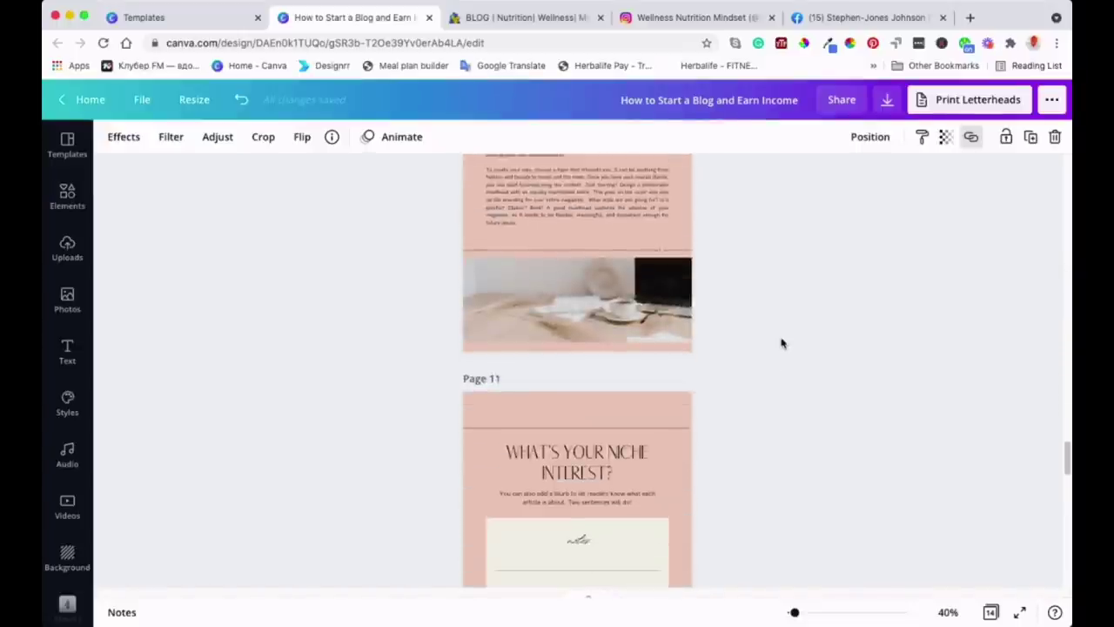
scroll(781, 344, down, 15)
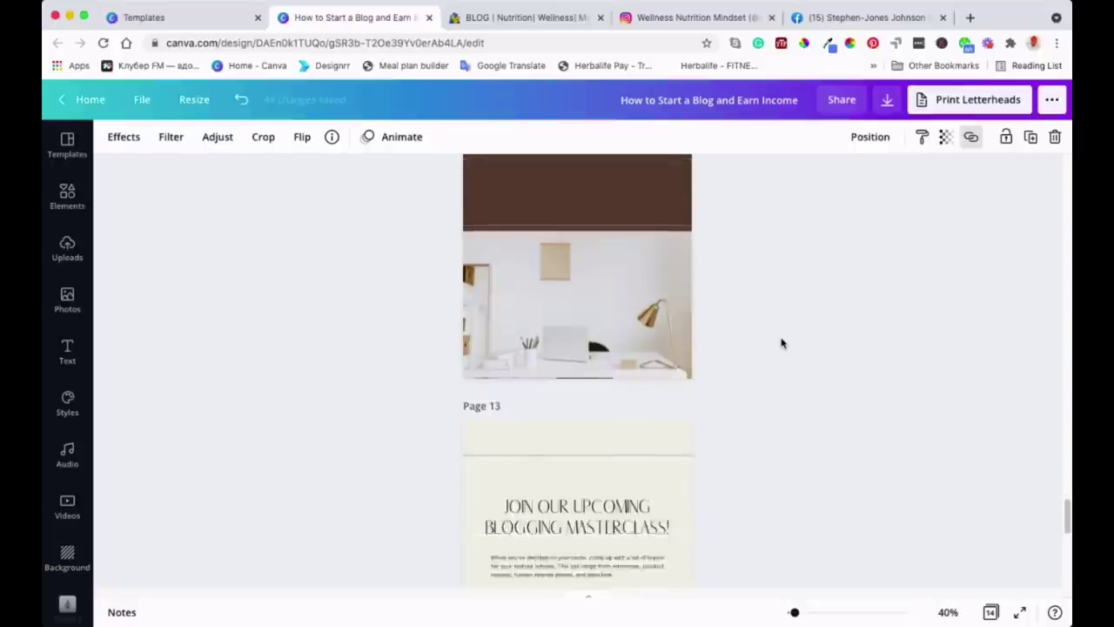
scroll(781, 344, down, 10)
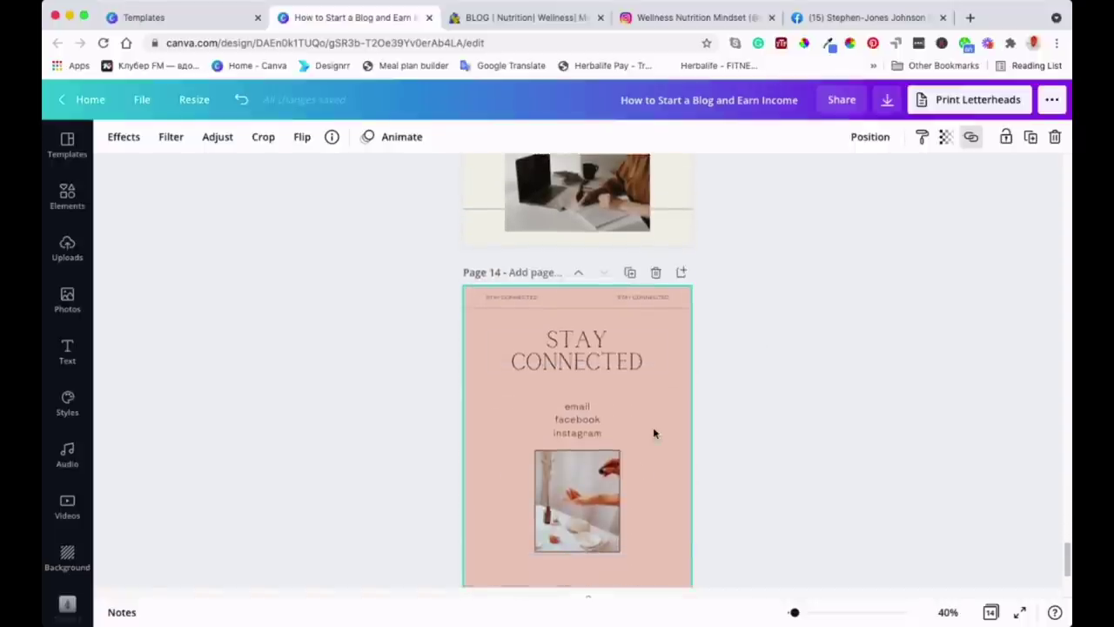
scroll(654, 432, down, 2)
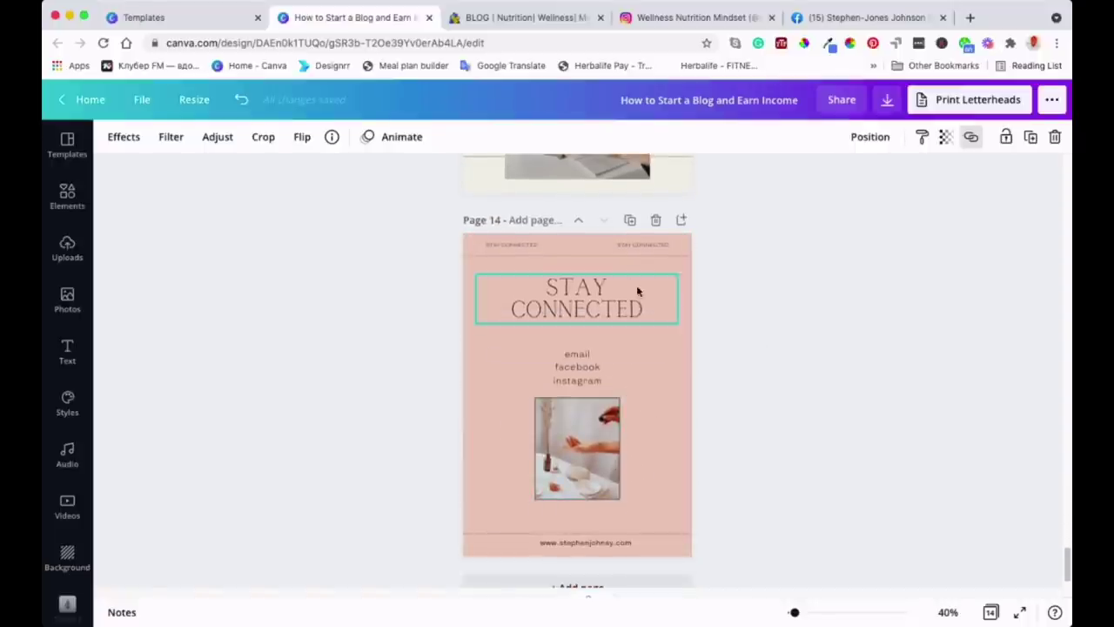
click(577, 354)
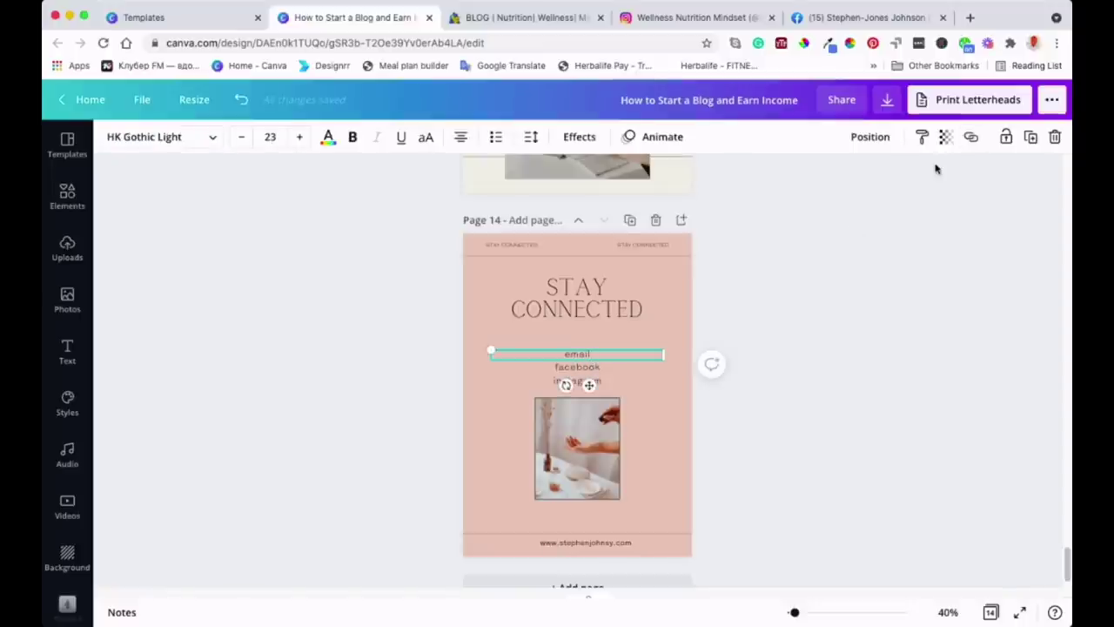
Link the selected 'email' text to the author's email address
click(971, 136)
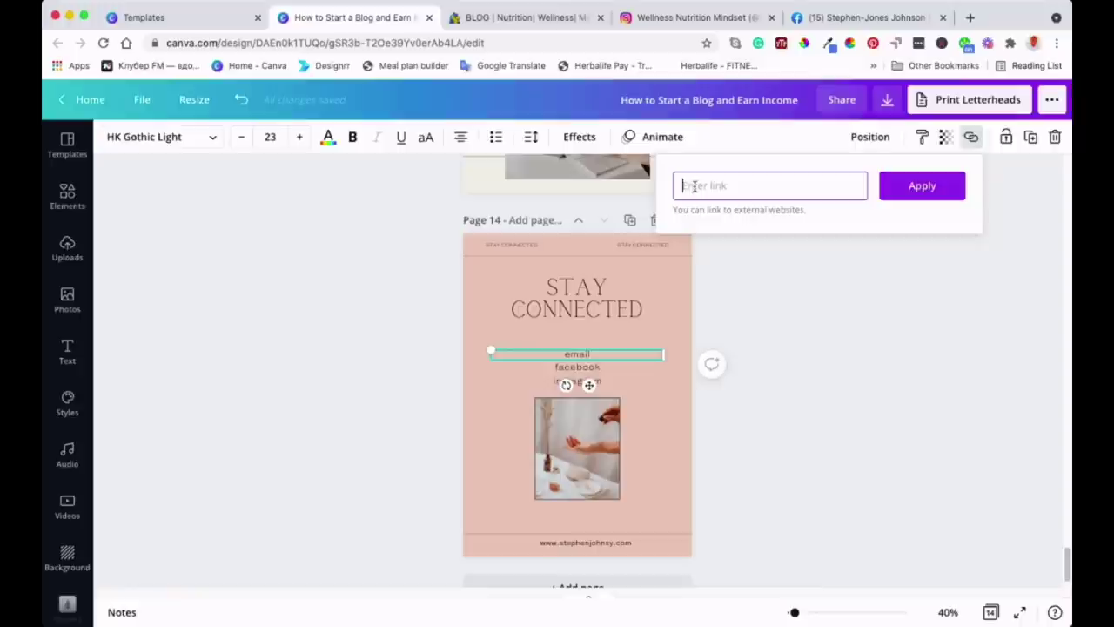
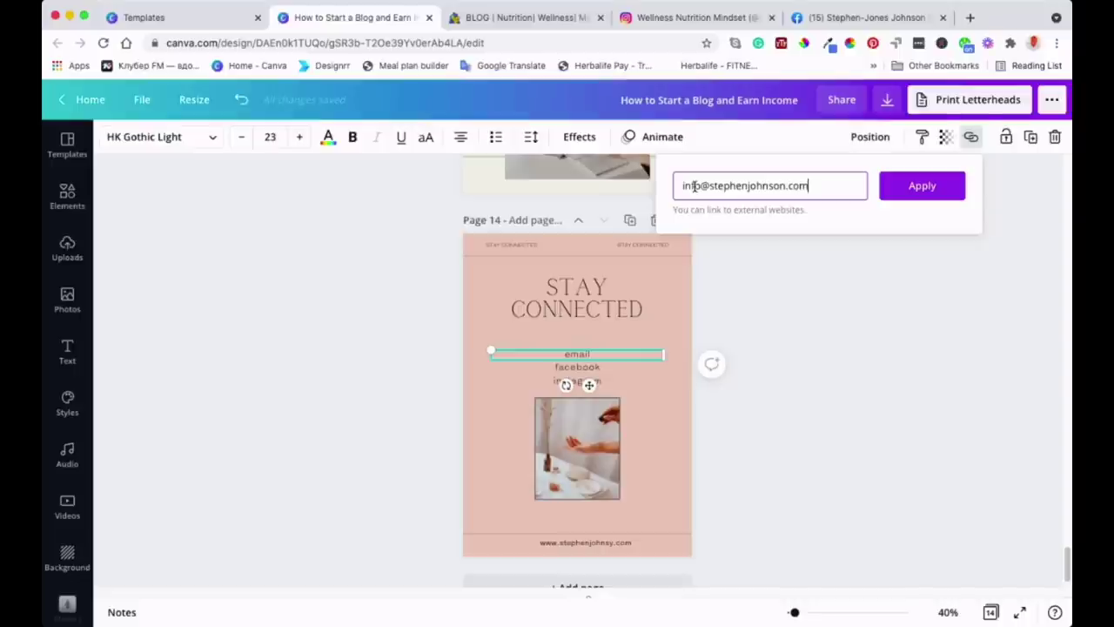
click(924, 187)
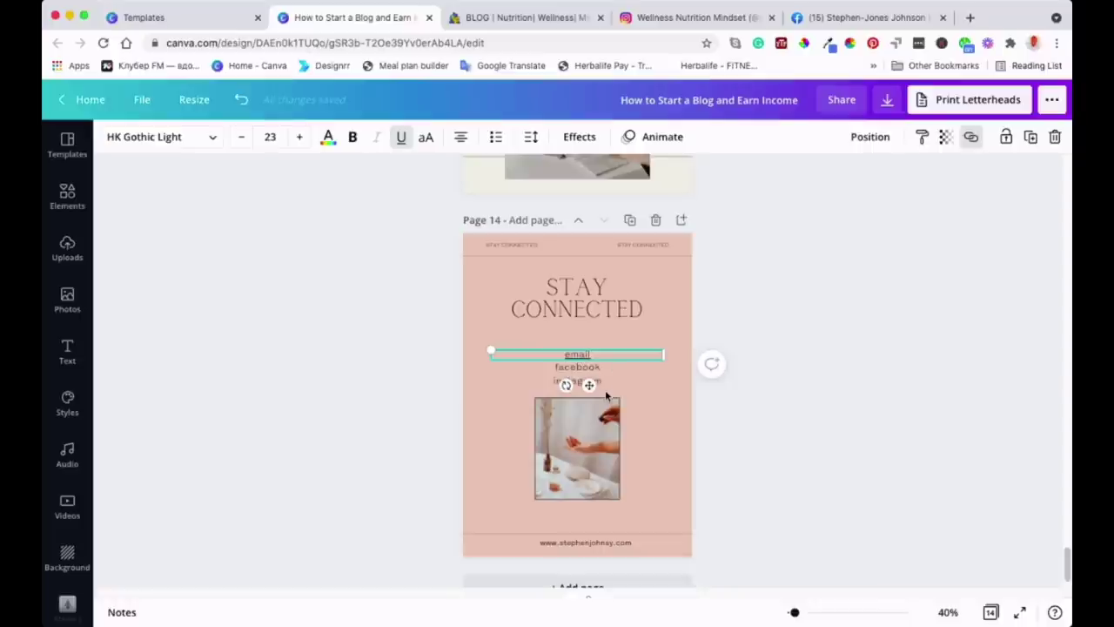
Select the facebook text, then grab the author's Facebook page address from the browser
click(576, 366)
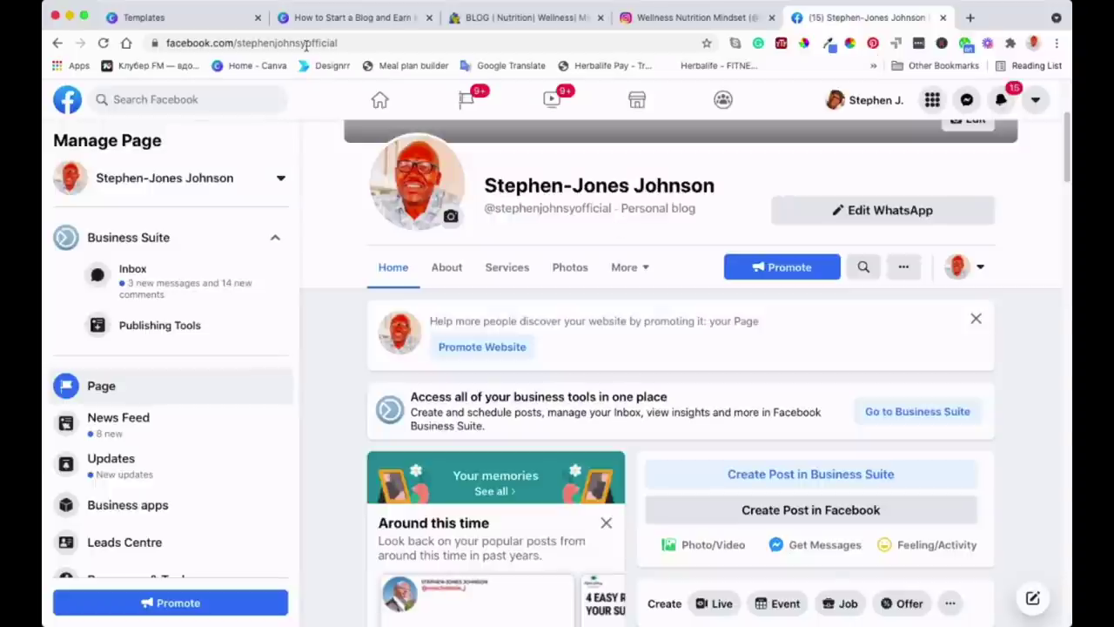
click(306, 43)
key(super+c)
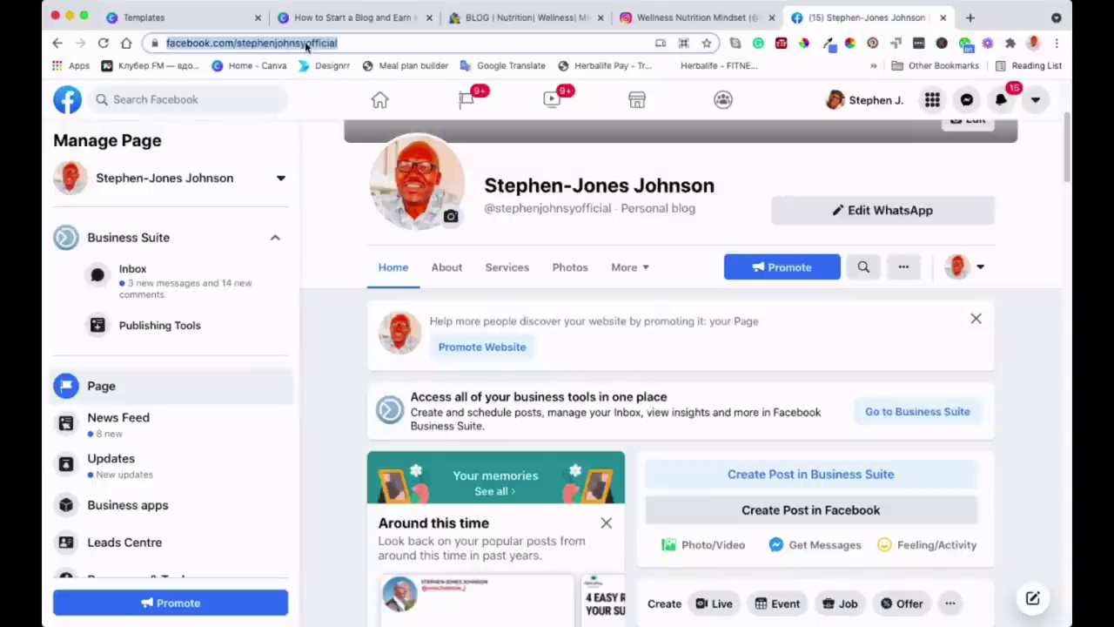
Paste the copied Facebook page address as the link on the 'facebook' text
click(365, 18)
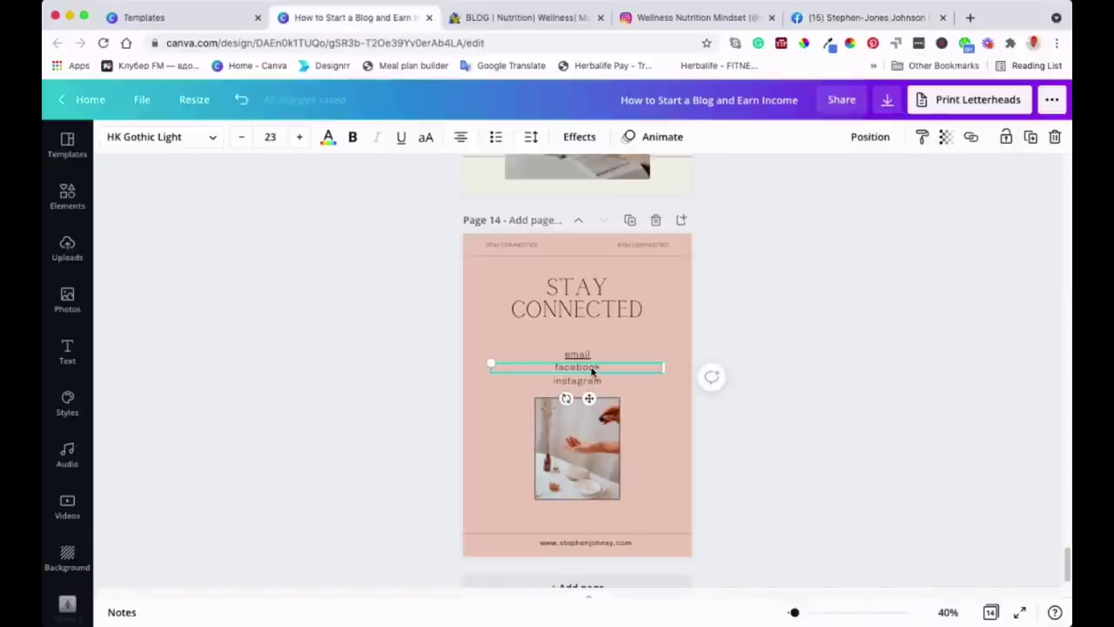
click(971, 137)
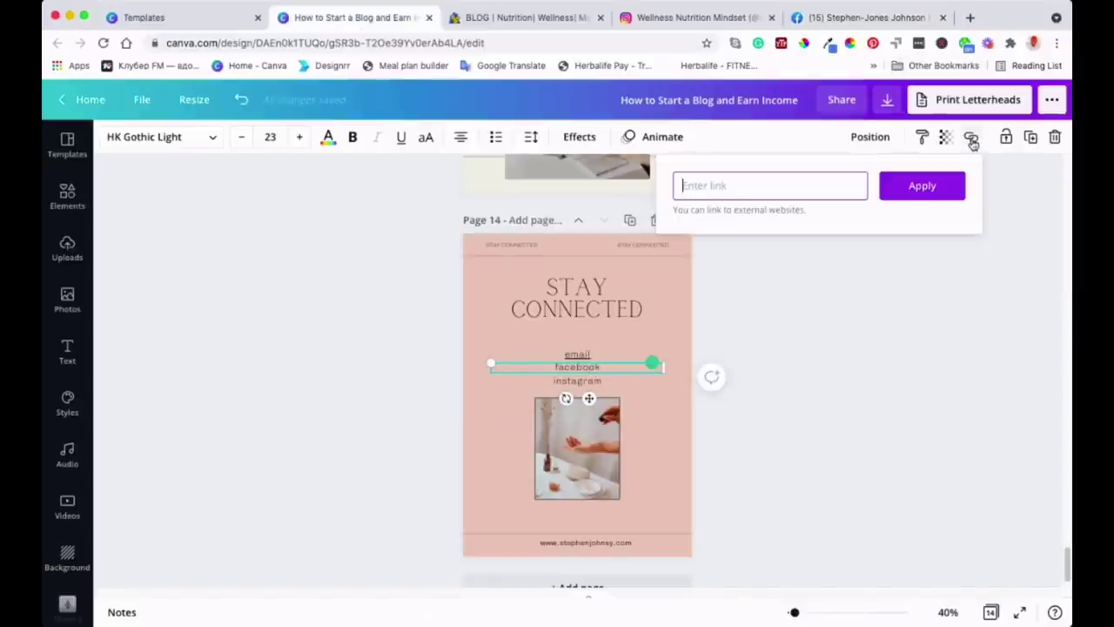
click(800, 184)
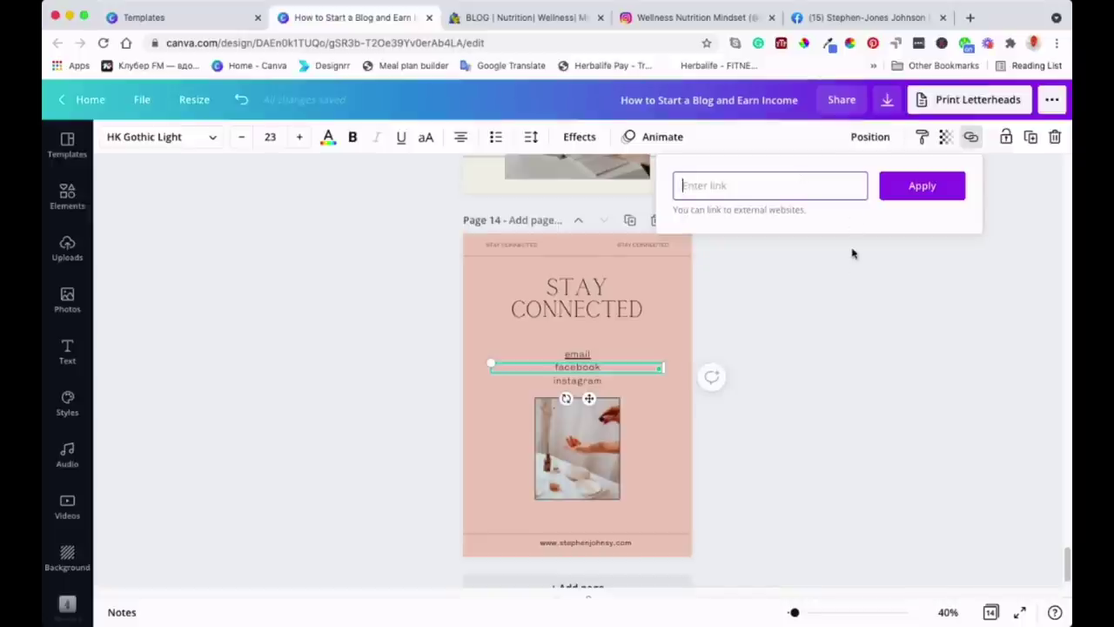
key(super+v)
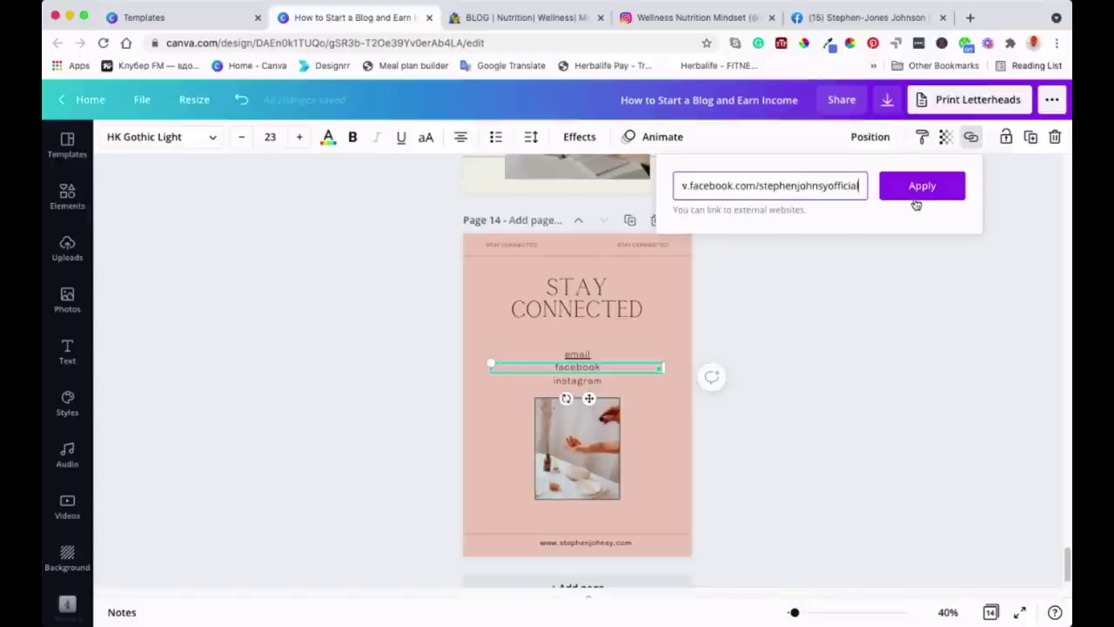
click(917, 188)
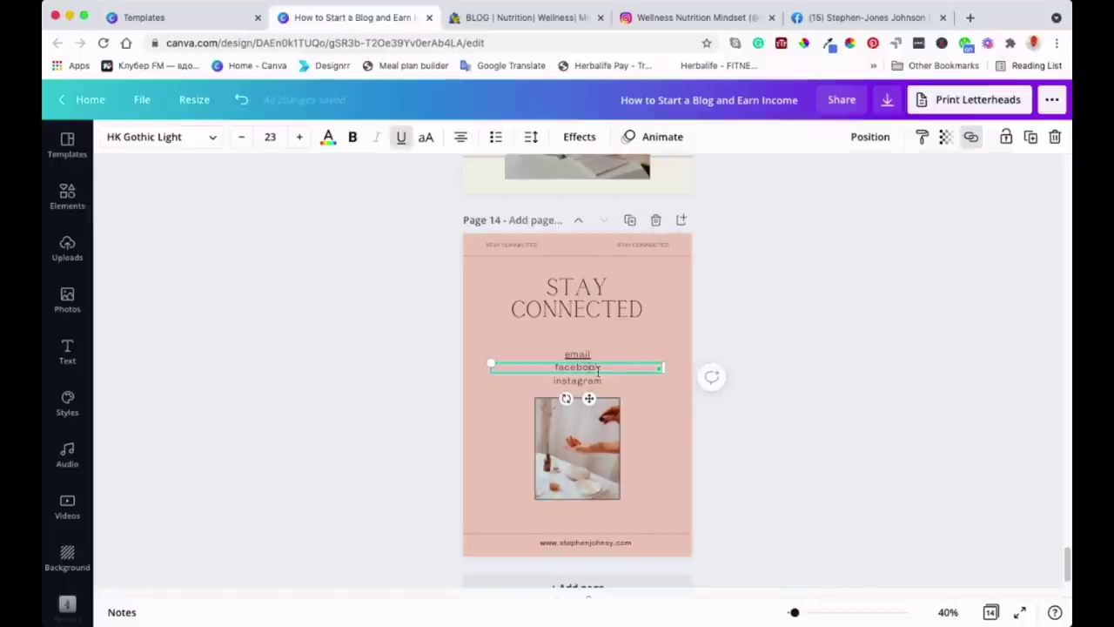
click(589, 381)
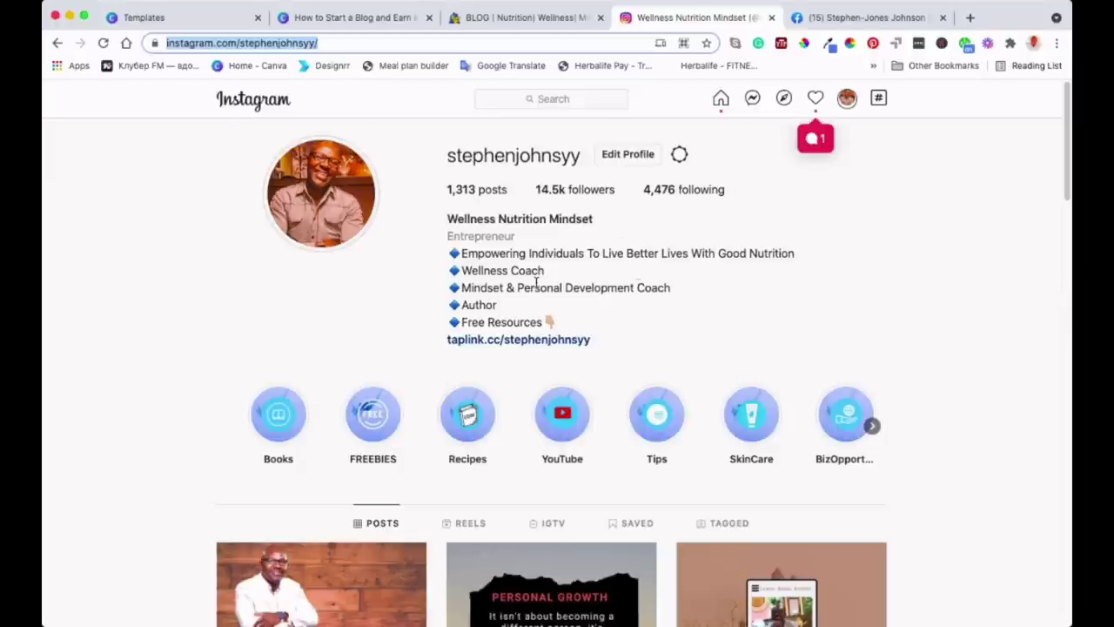
Copy the Instagram profile's address and return to the eBook design
scroll(534, 281, down, 3)
scroll(536, 282, up, 3)
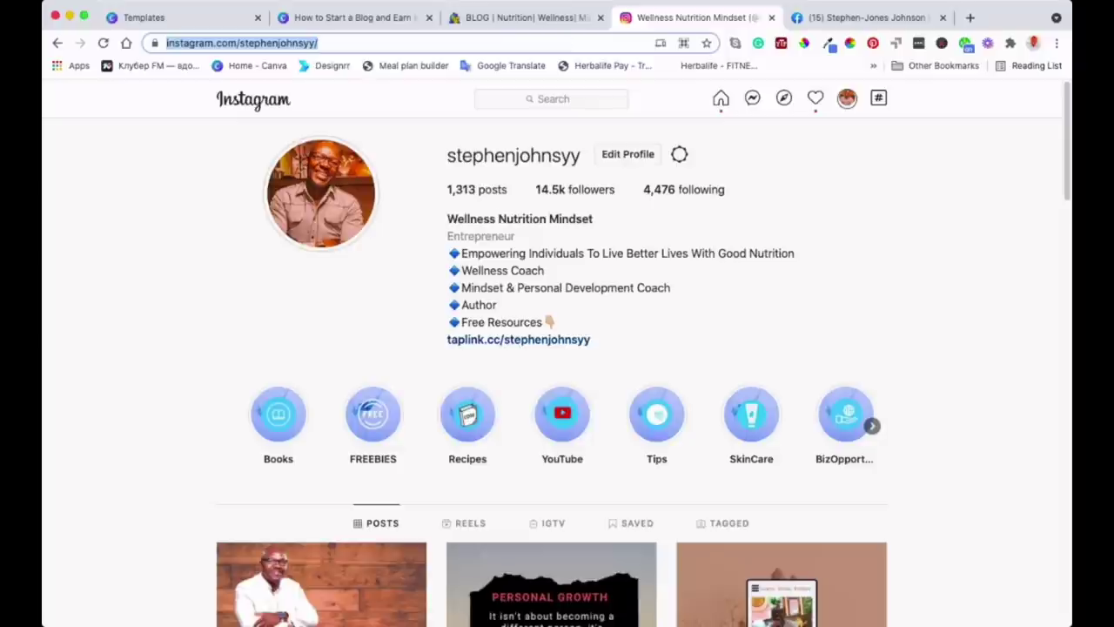
click(359, 19)
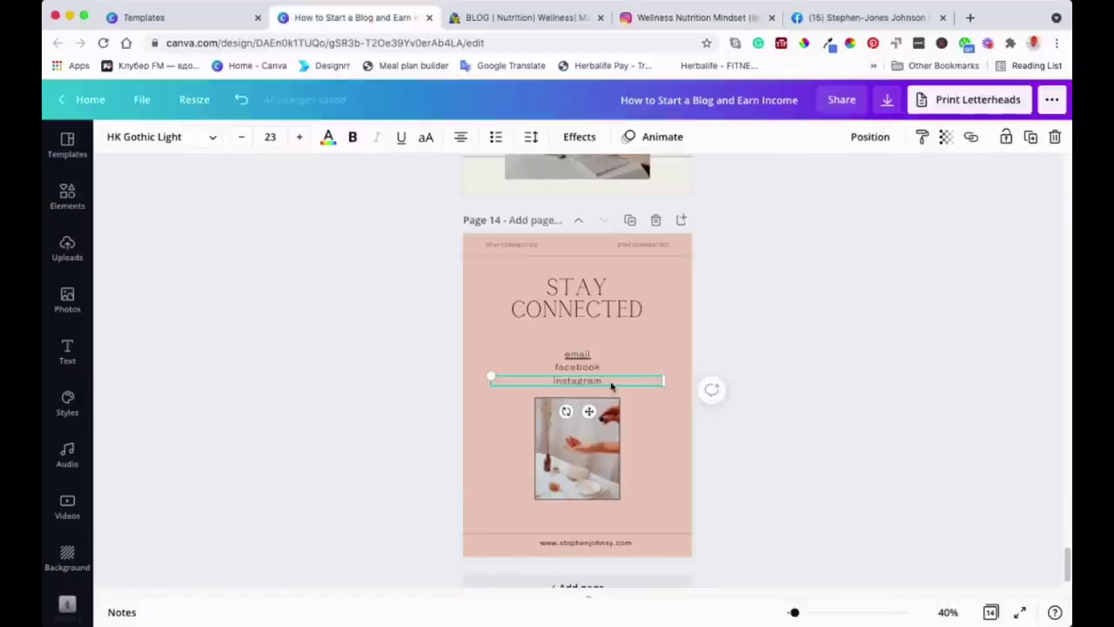
Paste the copied Instagram profile address as the link on the 'instagram' text
click(971, 137)
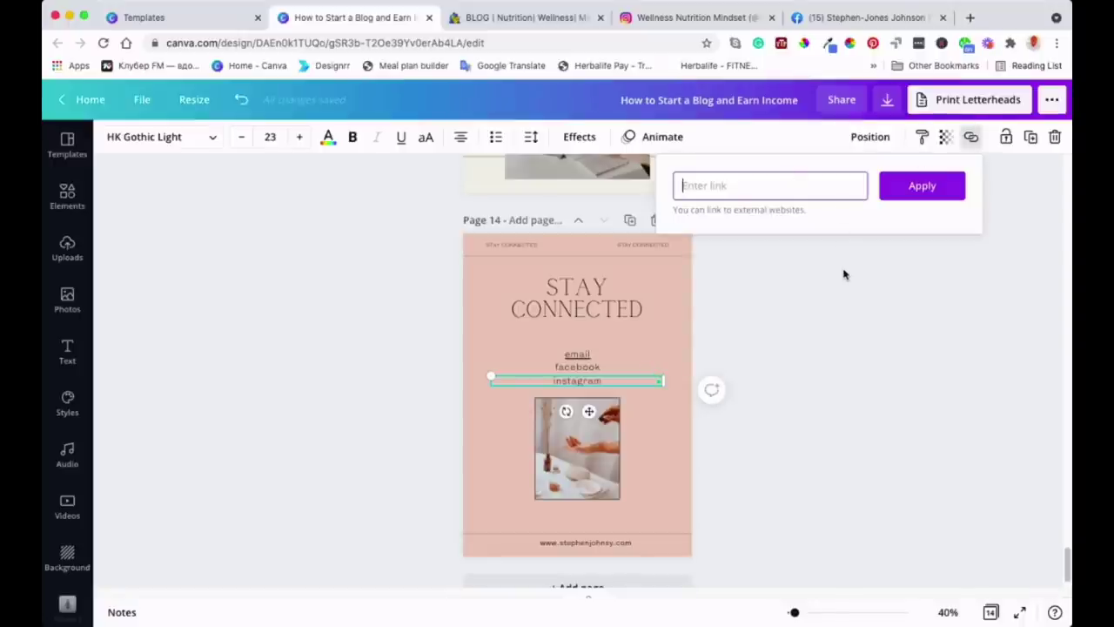
text(www.instagram.com/stephenjohnsy)
click(921, 186)
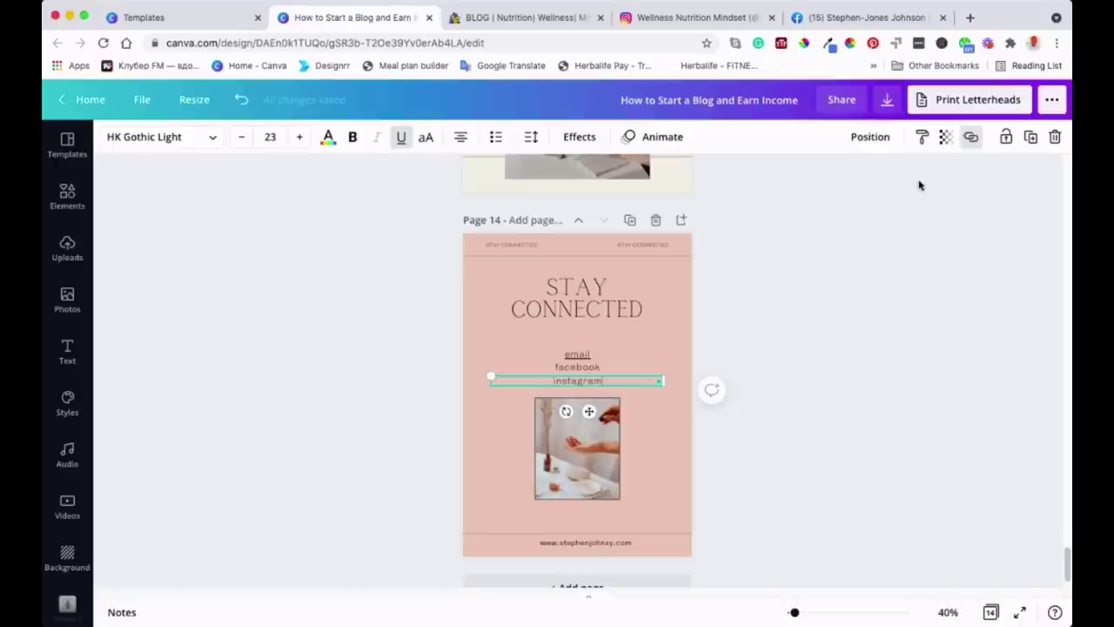
click(689, 318)
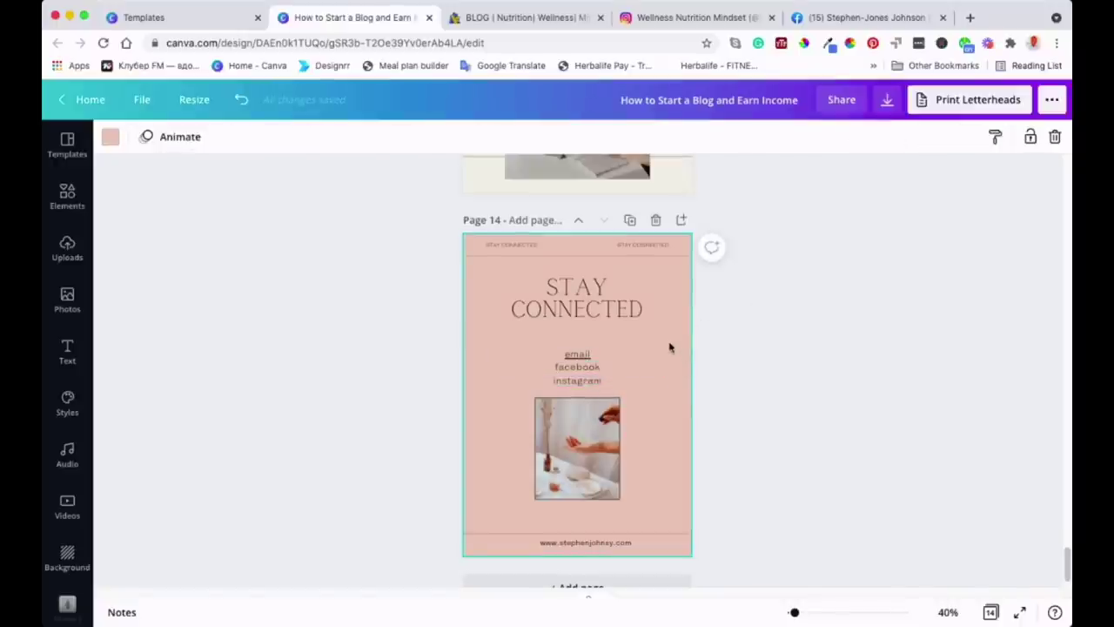
Download all 14 pages as a PDF Standard file and dismiss the print popup
scroll(666, 323, up, 5)
scroll(669, 326, up, 20)
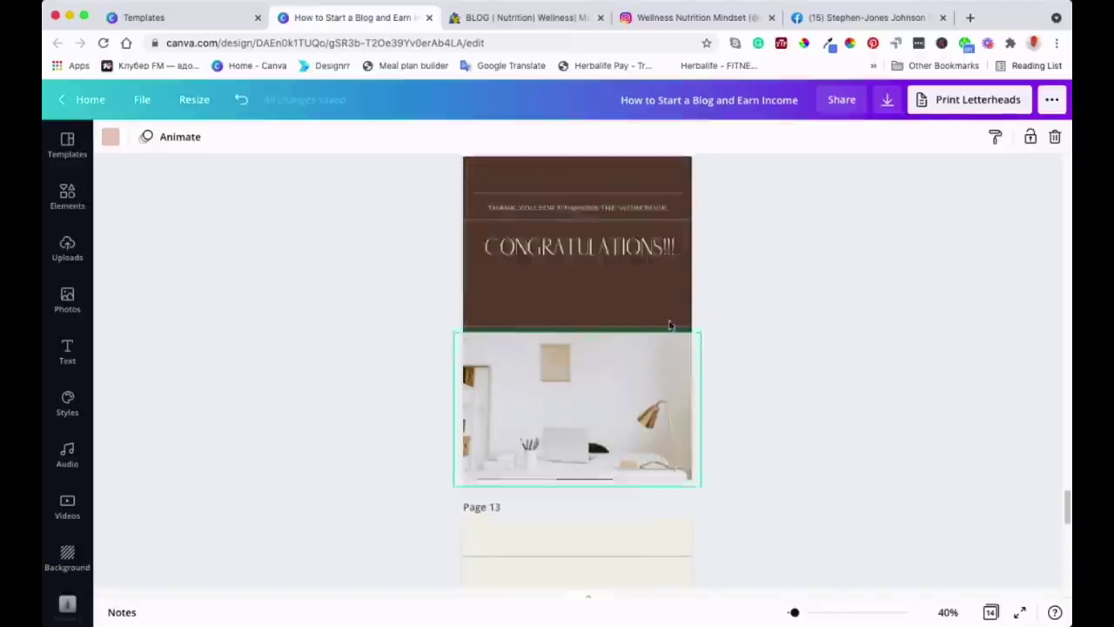
scroll(669, 326, up, 20)
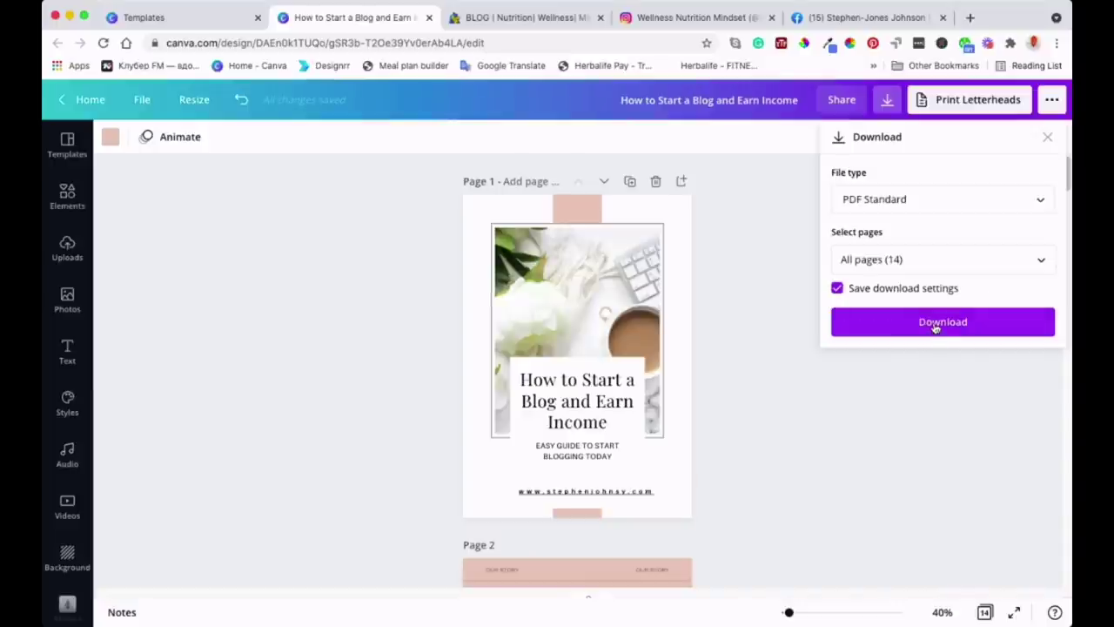
click(934, 324)
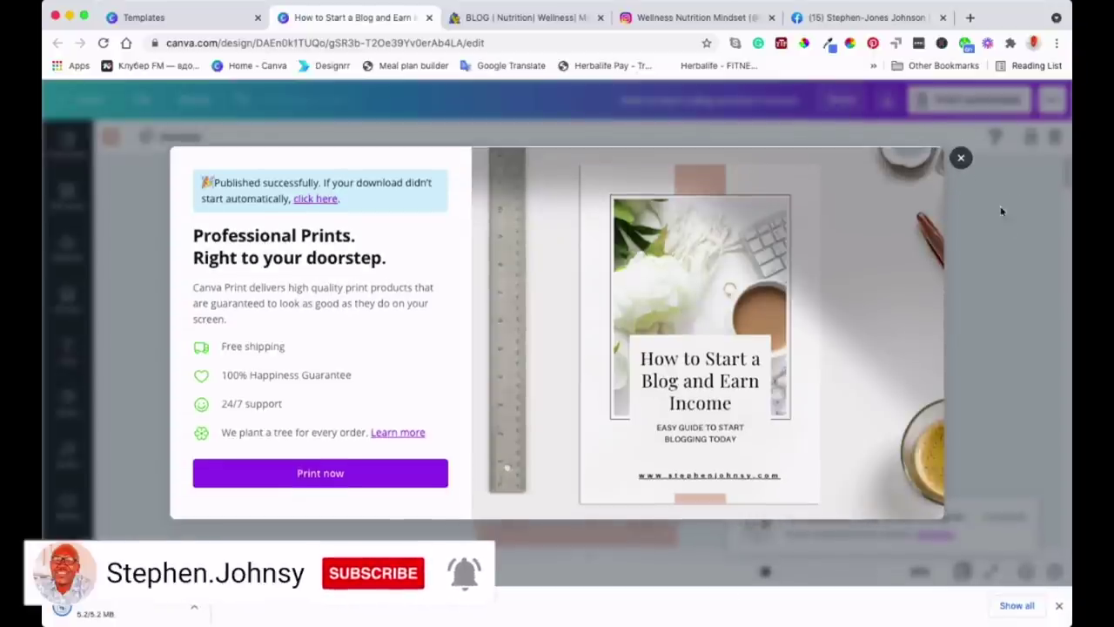
click(1006, 152)
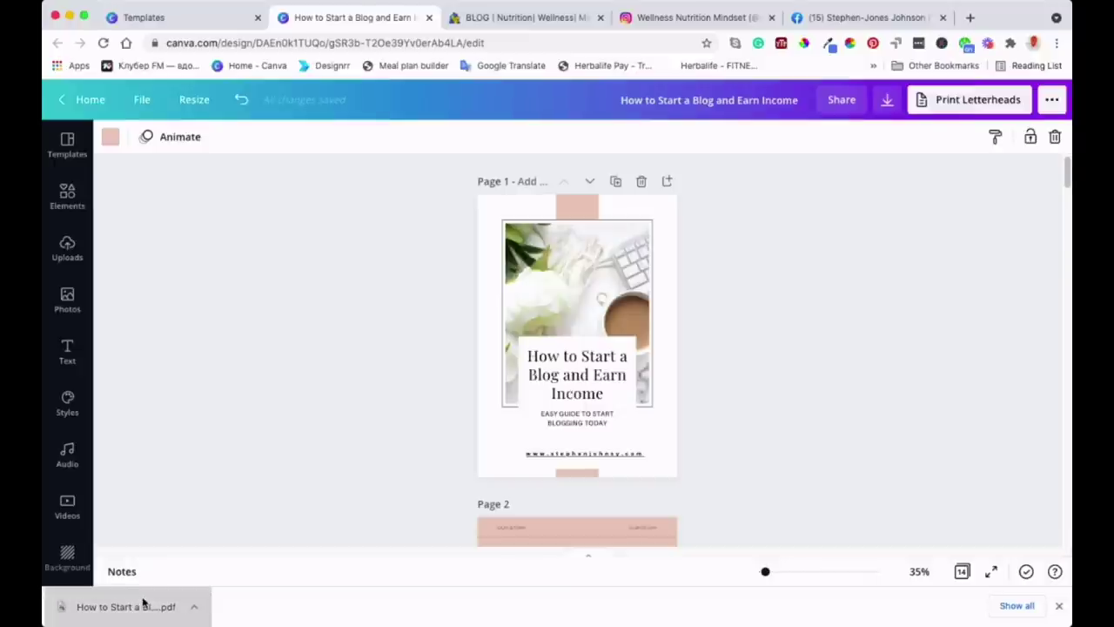
Open the downloaded eBook PDF in Chrome's viewer and scroll down its cover page
click(143, 603)
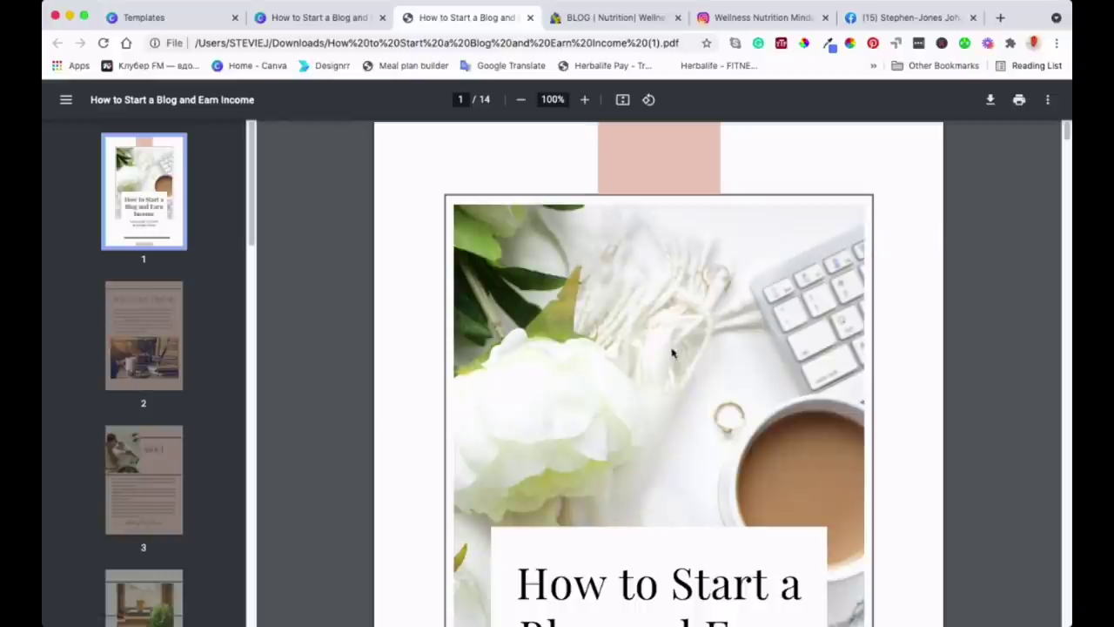
scroll(560, 310, down, 5)
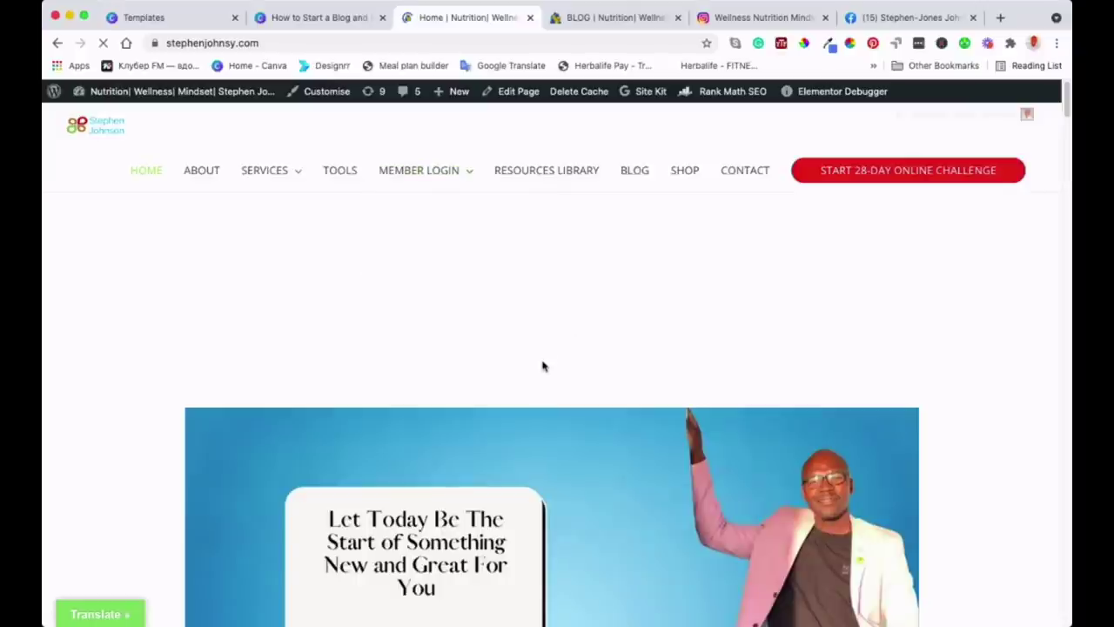
Scroll down the blog's WordPress homepage to confirm it loaded fully
scroll(542, 365, down, 2)
scroll(542, 366, down, 1)
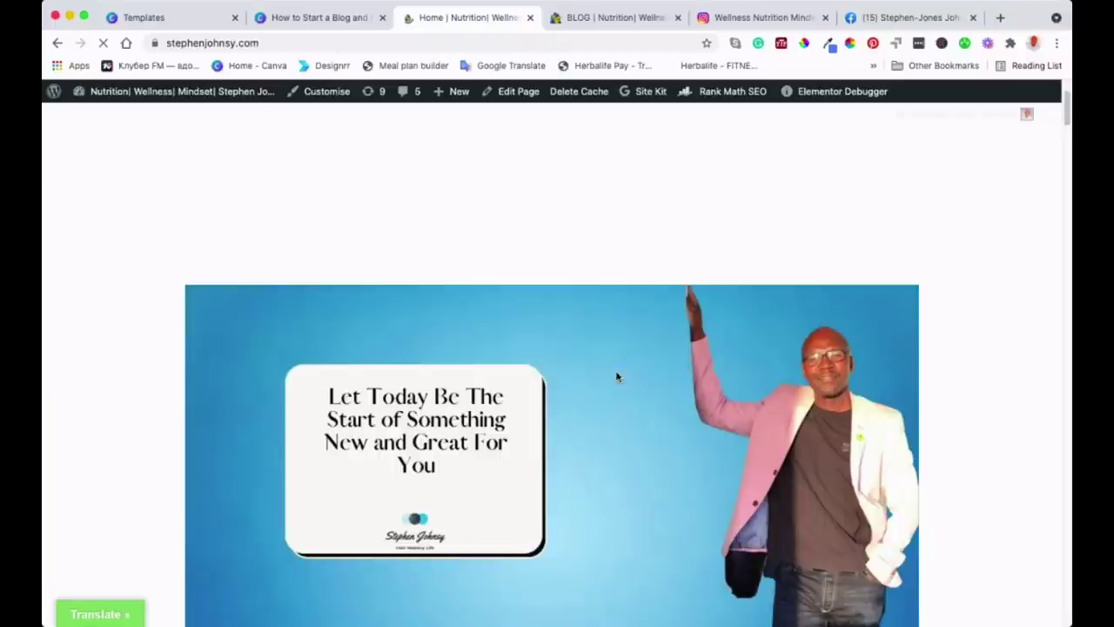
scroll(616, 376, down, 5)
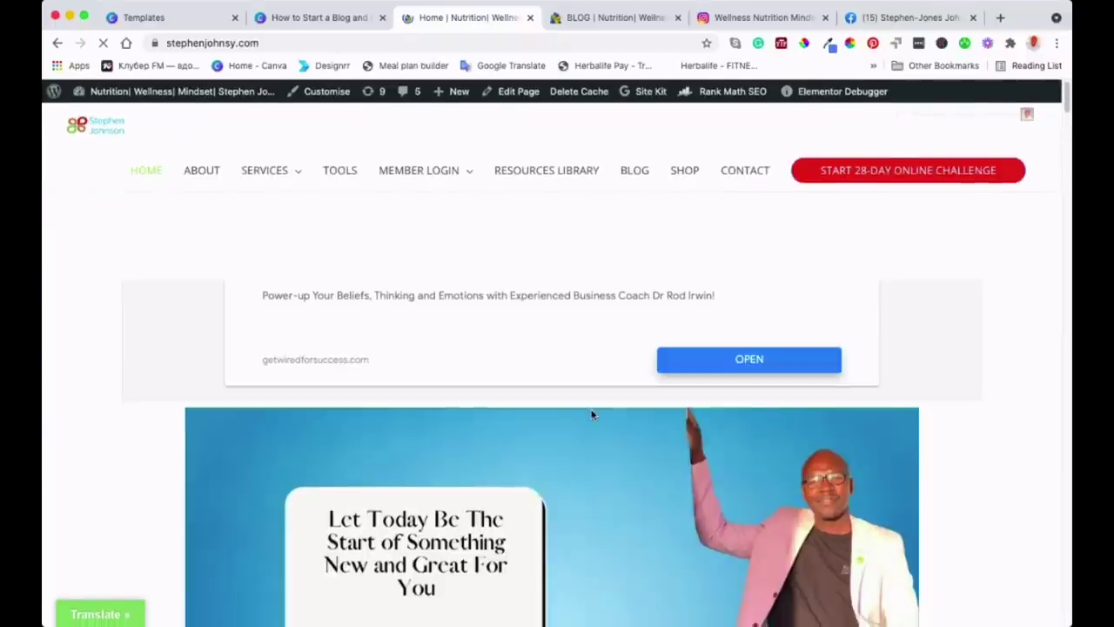
scroll(442, 438, down, 2)
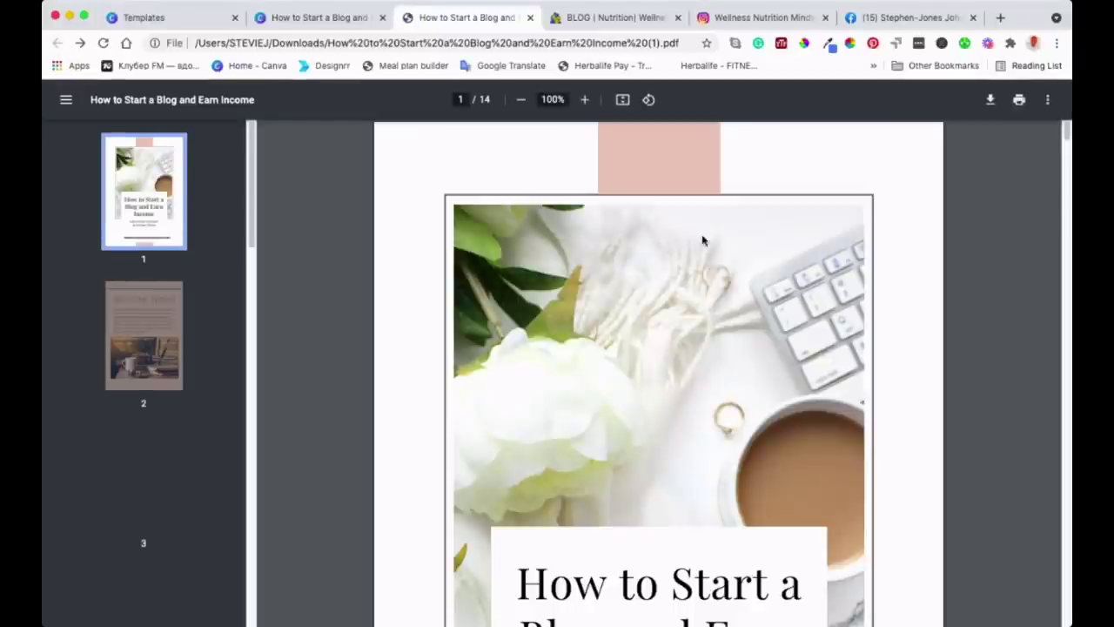
Scroll to the page 14 Stay Connected section and test its instagram link
scroll(756, 356, down, 10)
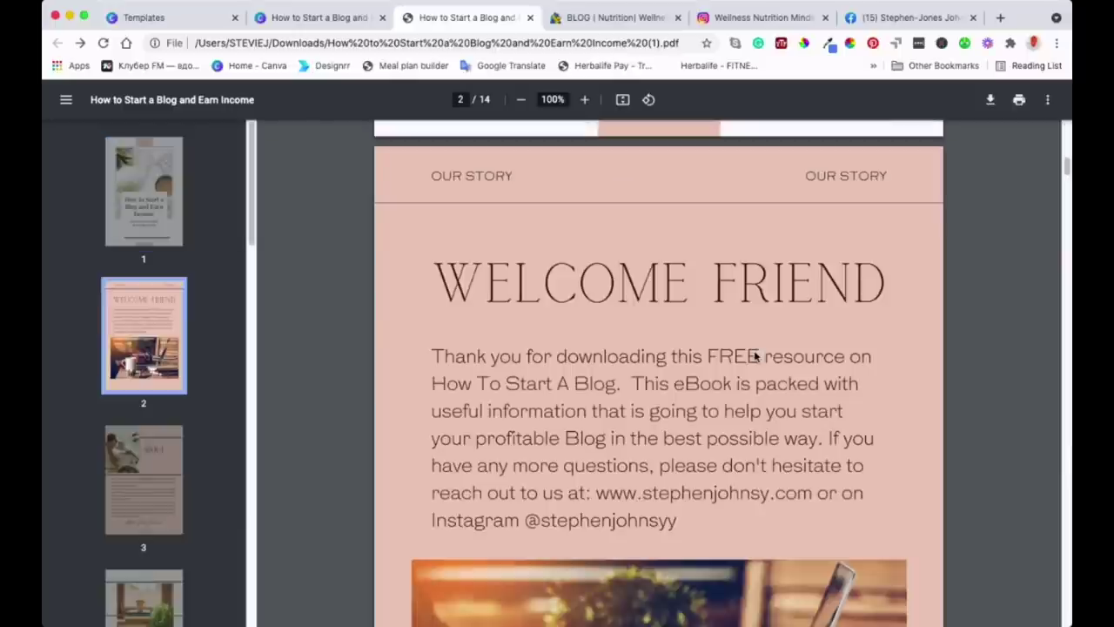
scroll(755, 356, down, 15)
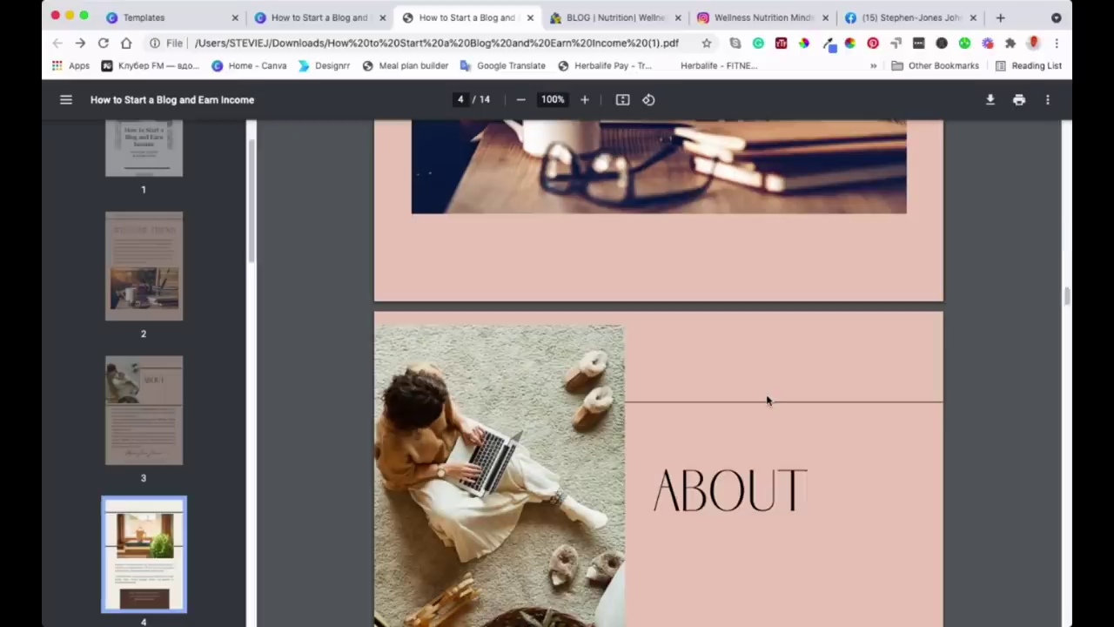
scroll(767, 400, down, 15)
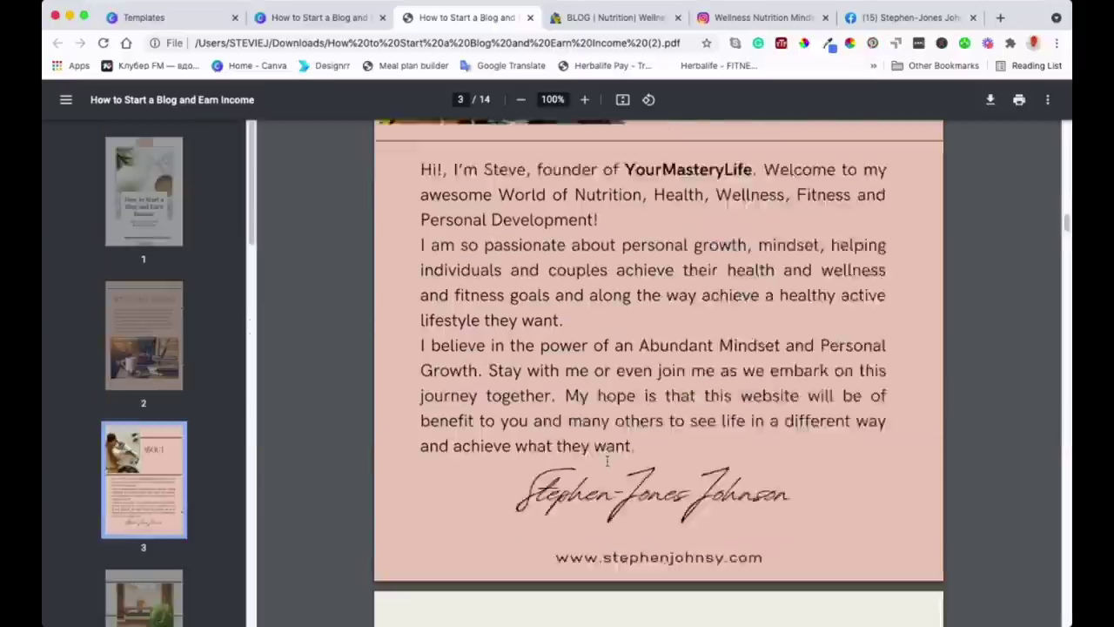
scroll(606, 461, down, 20)
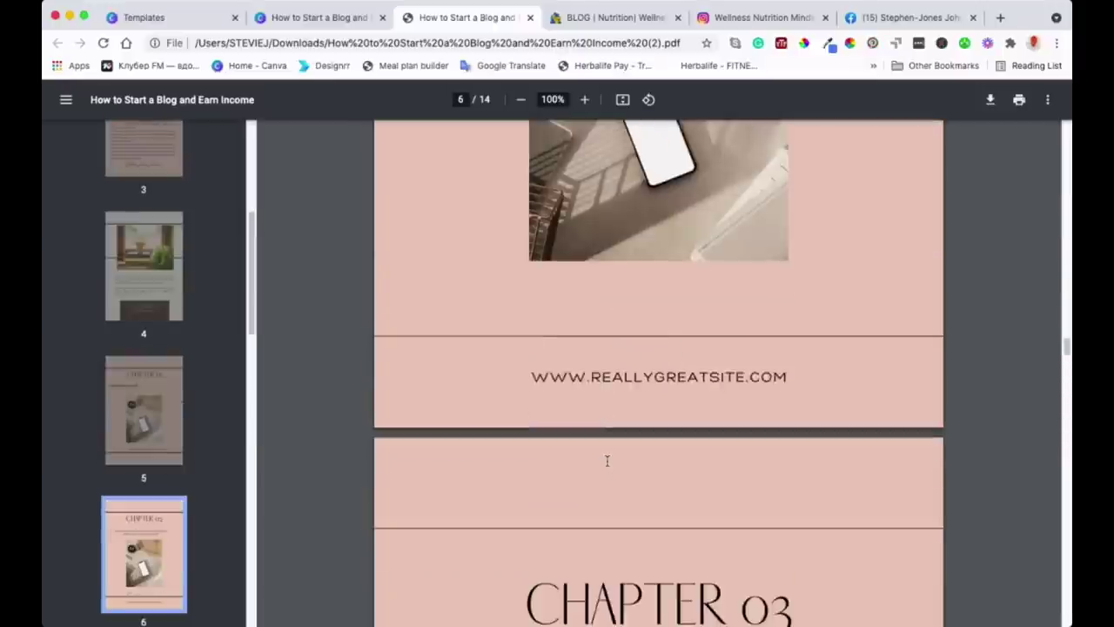
scroll(606, 460, down, 15)
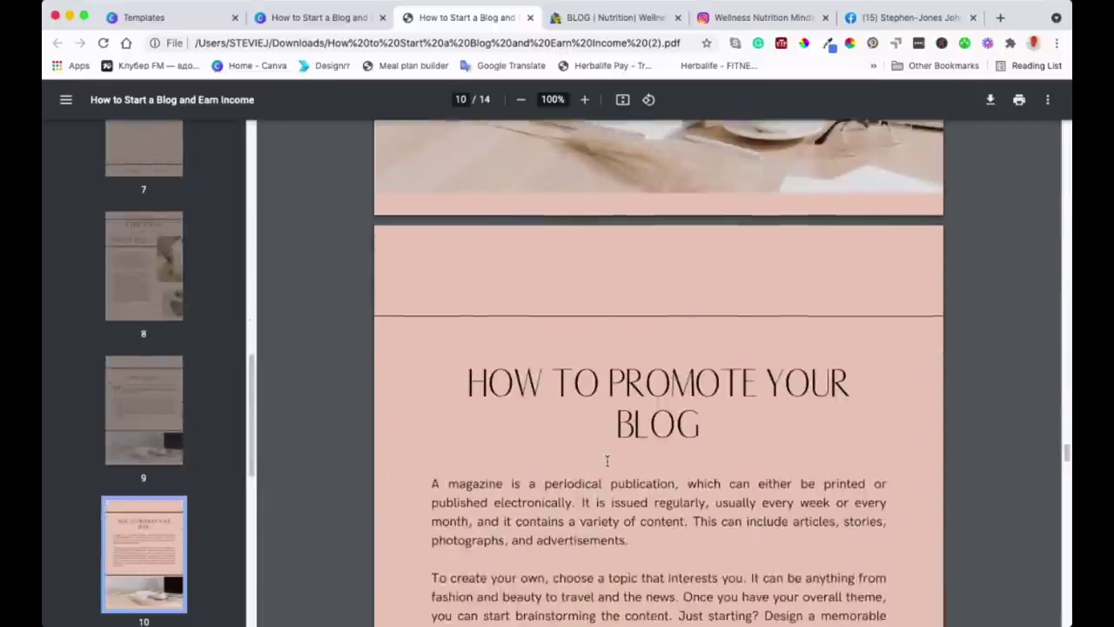
scroll(606, 461, down, 15)
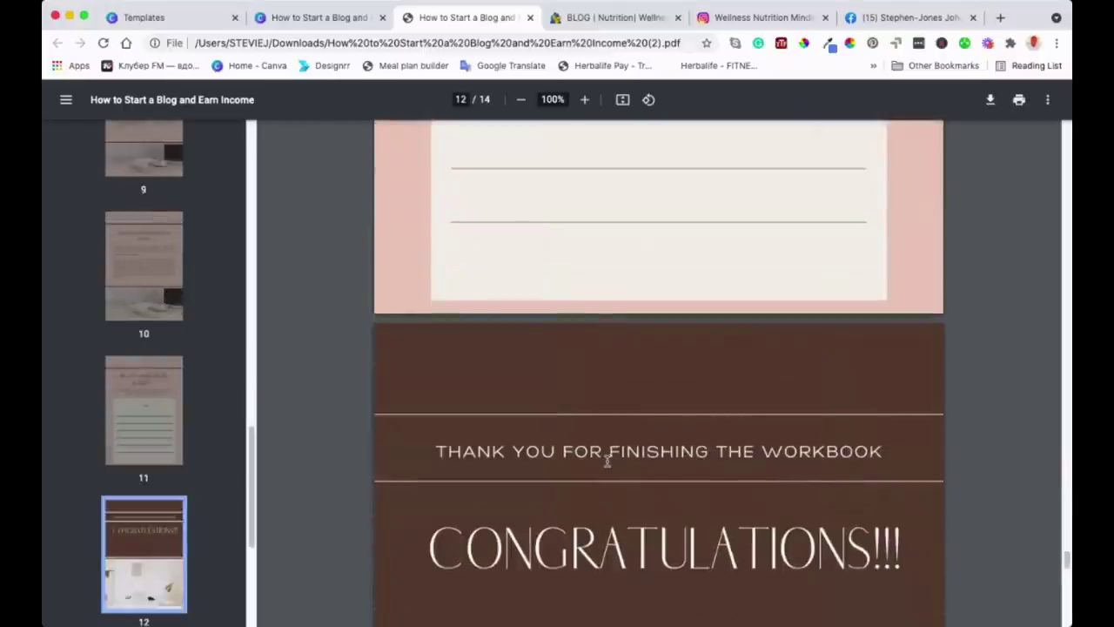
scroll(607, 460, down, 10)
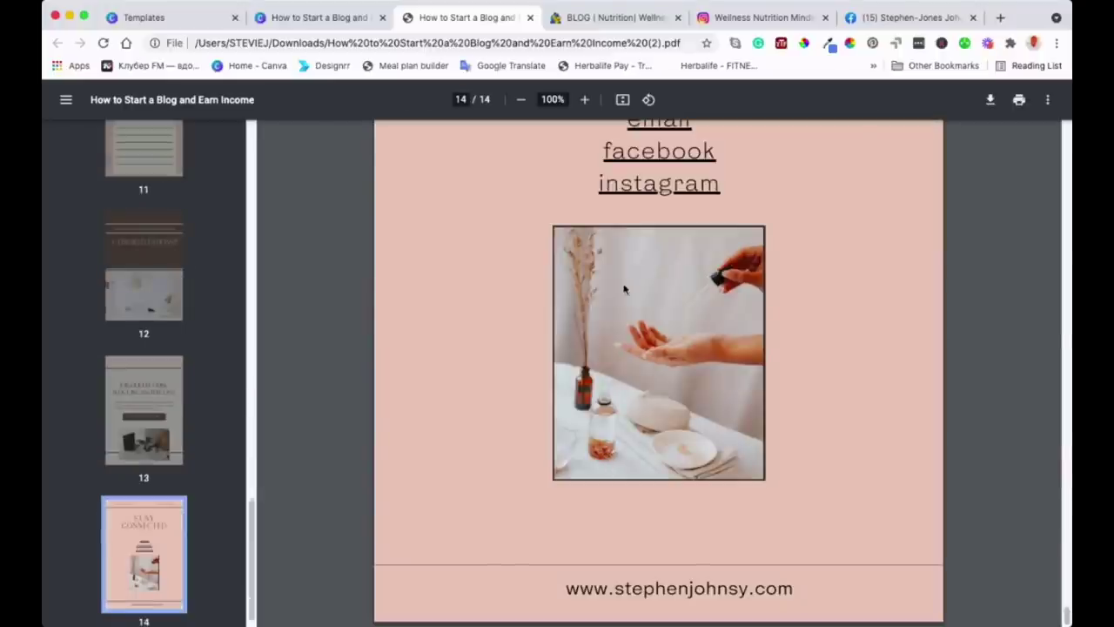
scroll(624, 288, up, 3)
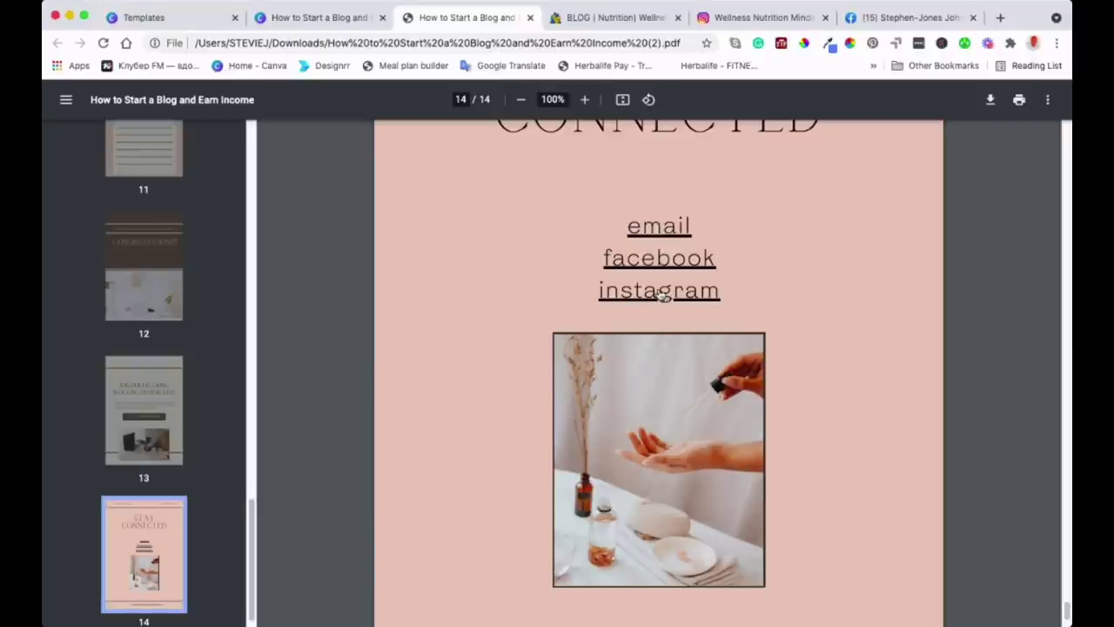
click(660, 294)
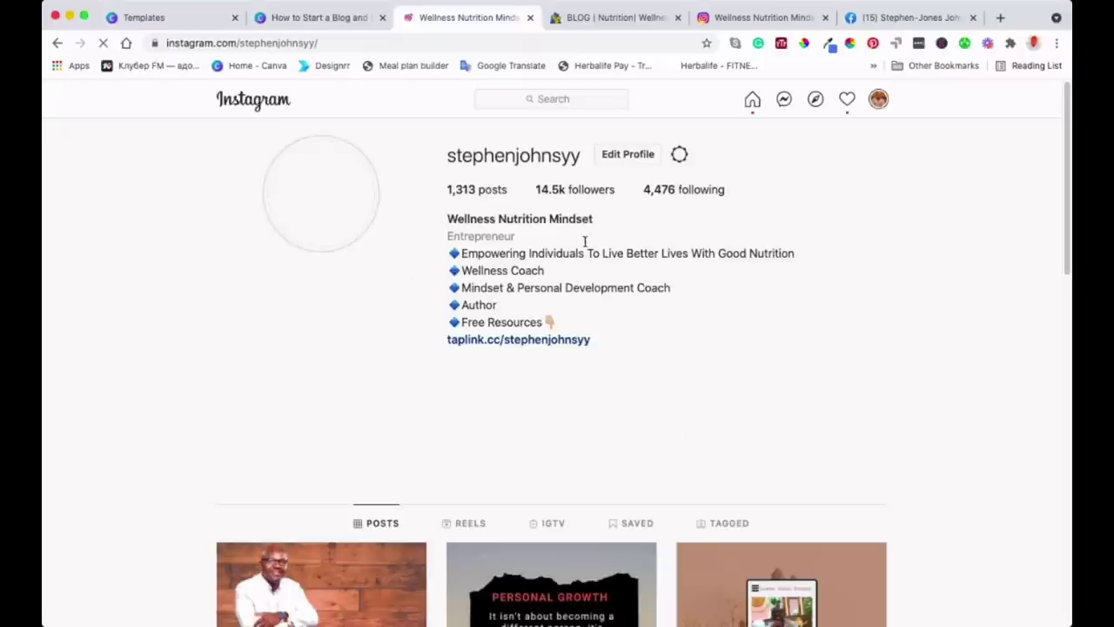
scroll(549, 275, down, 2)
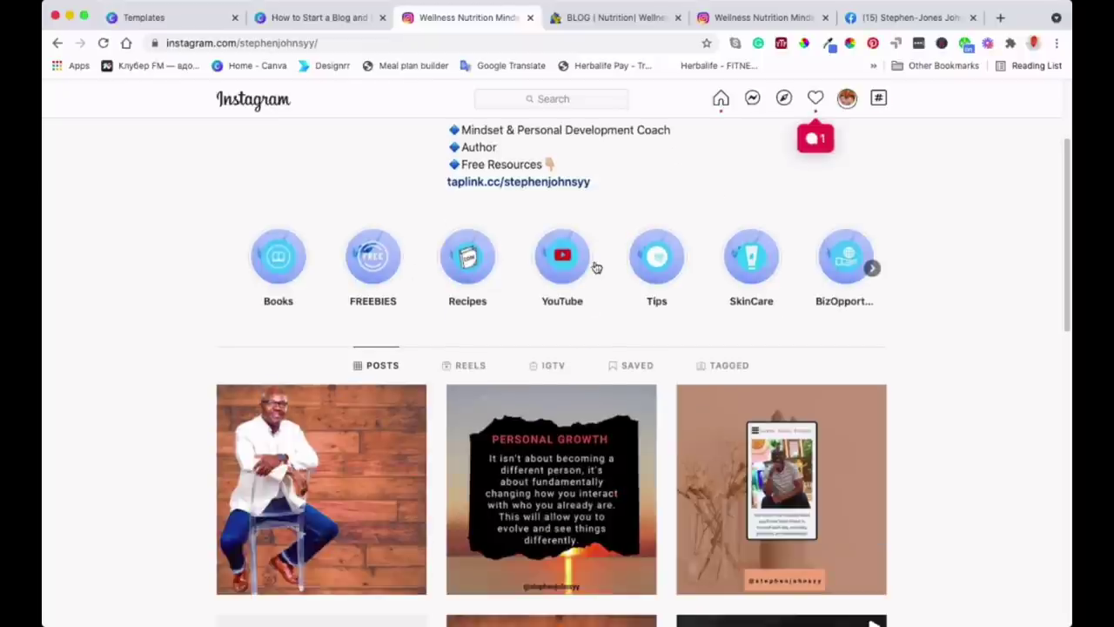
scroll(540, 244, up, 2)
scroll(539, 239, down, 1)
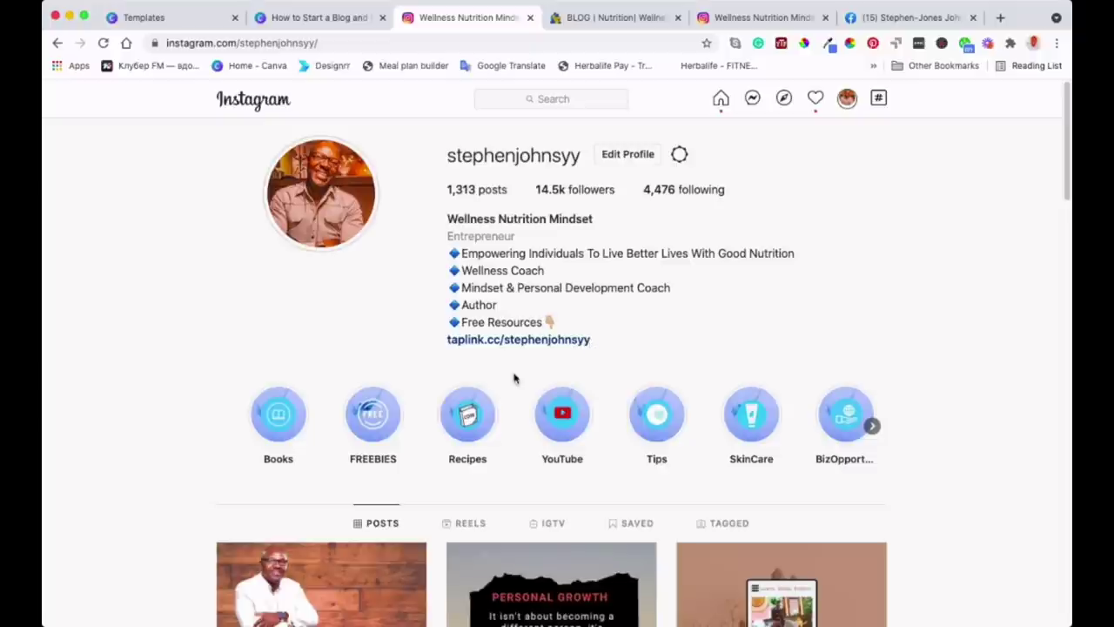
scroll(562, 252, down, 3)
scroll(561, 218, up, 3)
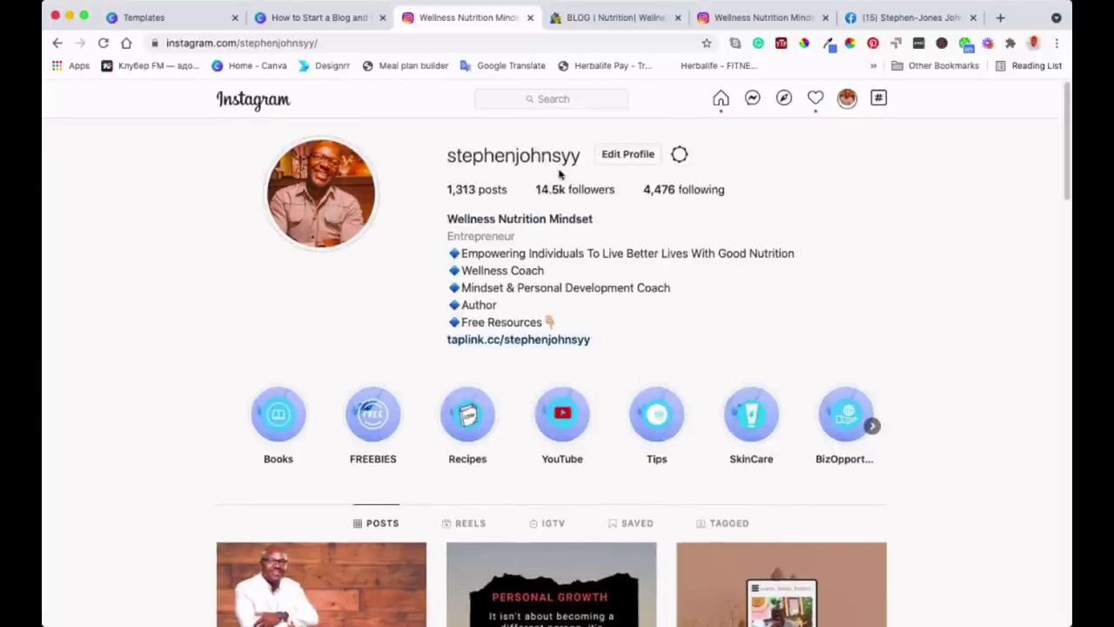